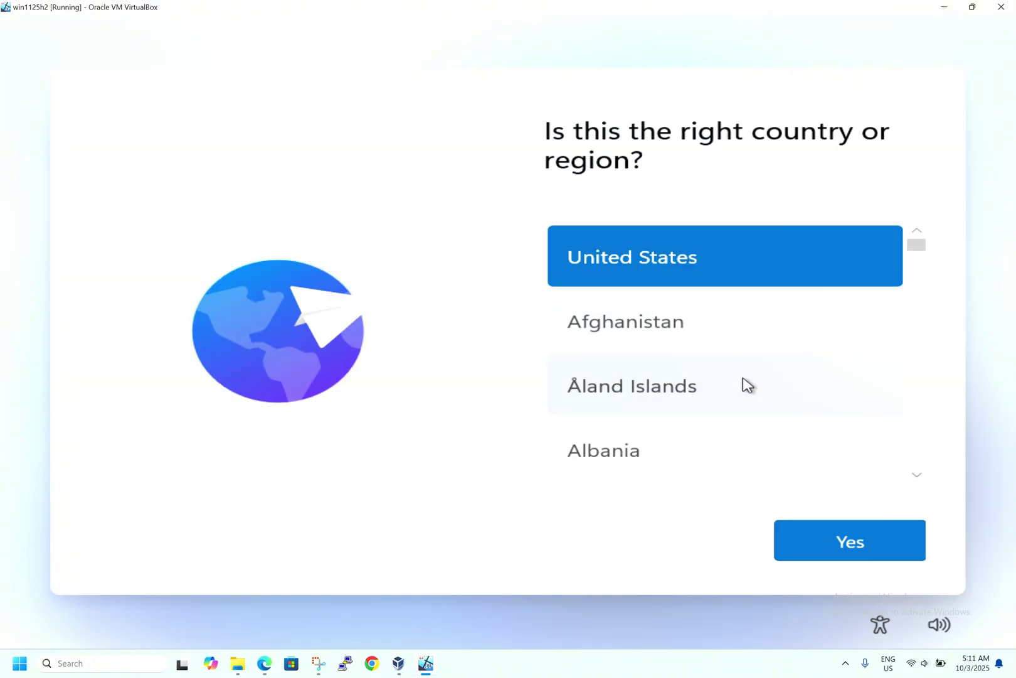
# Step: Confirm United States and the US keyboard layout, skip a second layout, and turn off host Wi-Fi
pyautogui.click(822, 541)
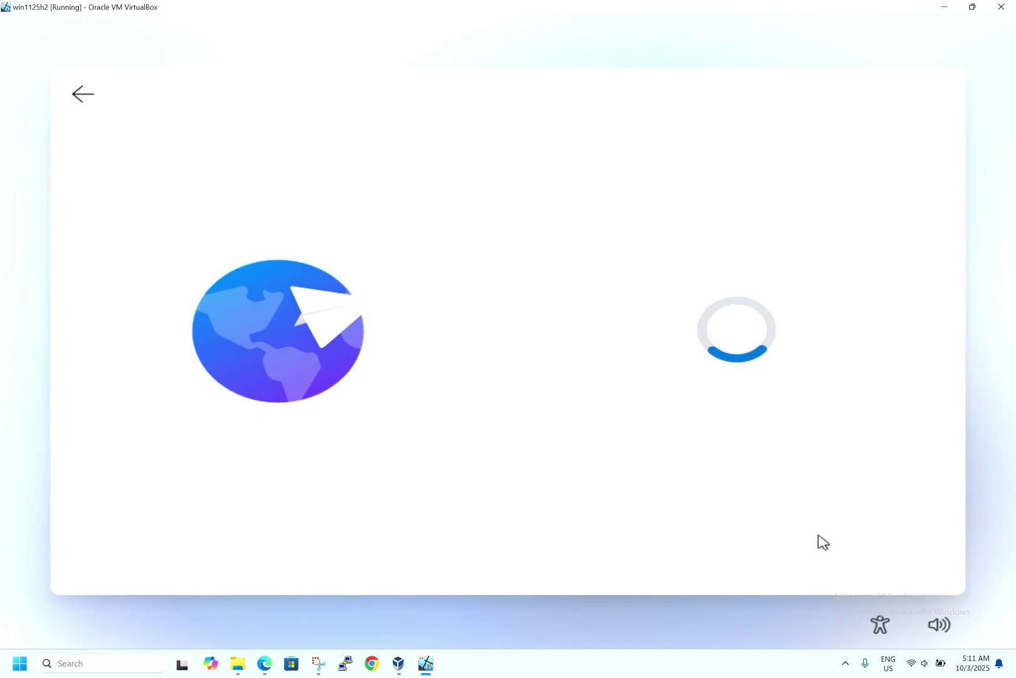
pyautogui.click(913, 664)
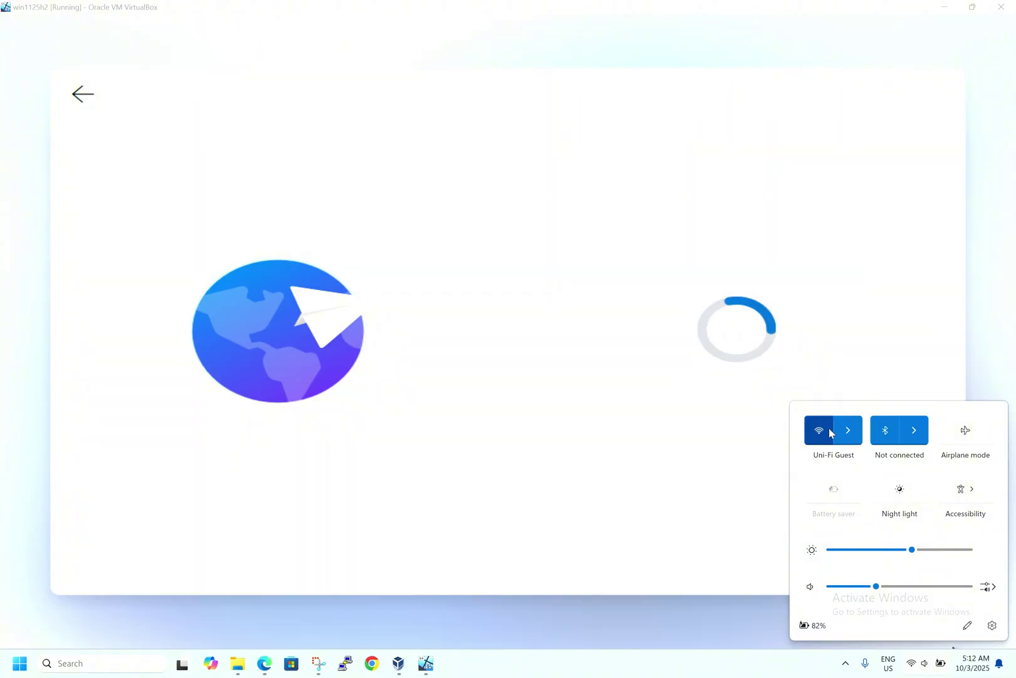
pyautogui.click(820, 439)
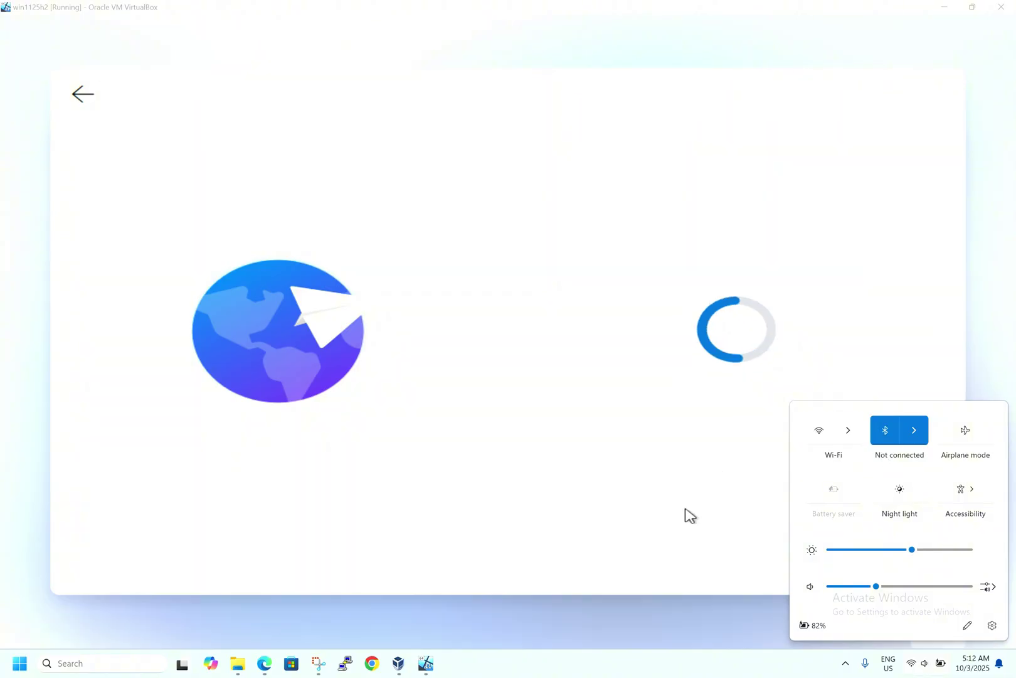
pyautogui.click(711, 646)
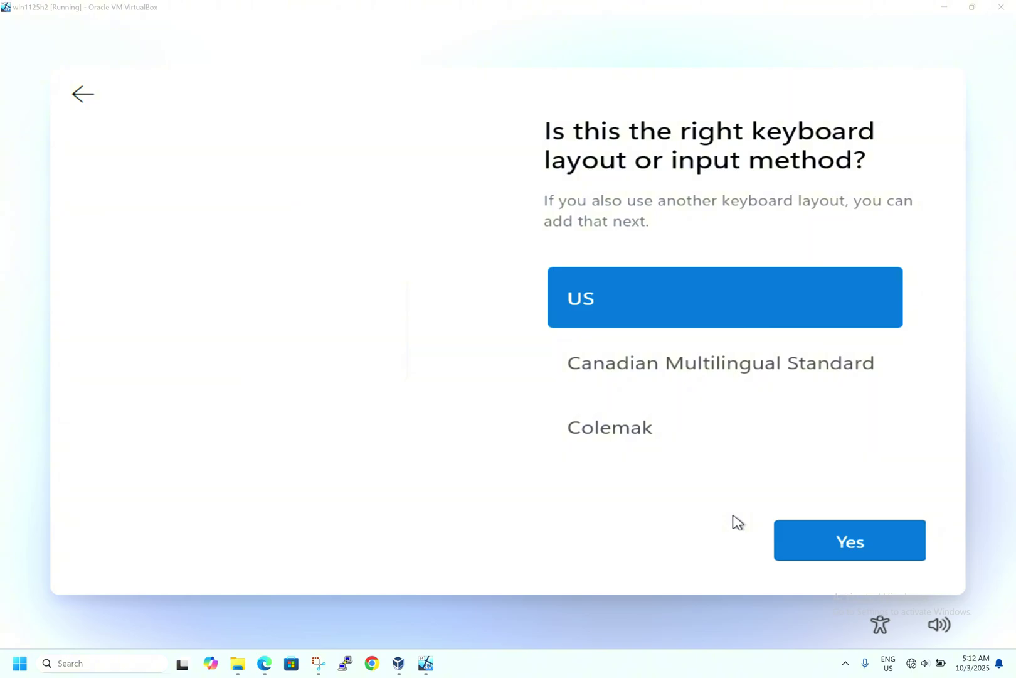
pyautogui.click(845, 544)
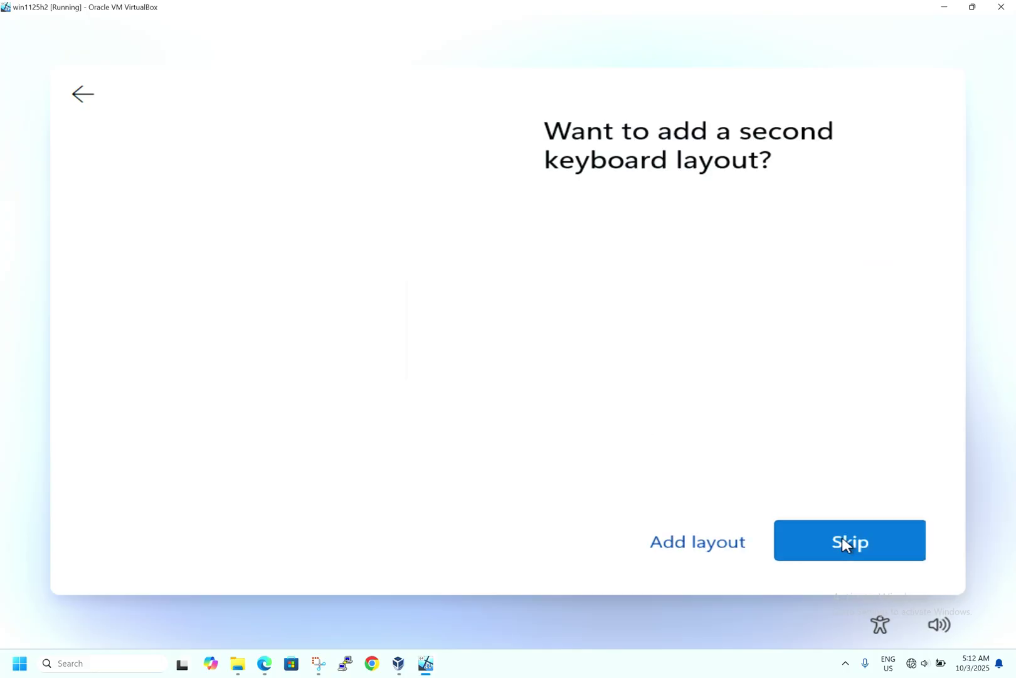
pyautogui.click(845, 543)
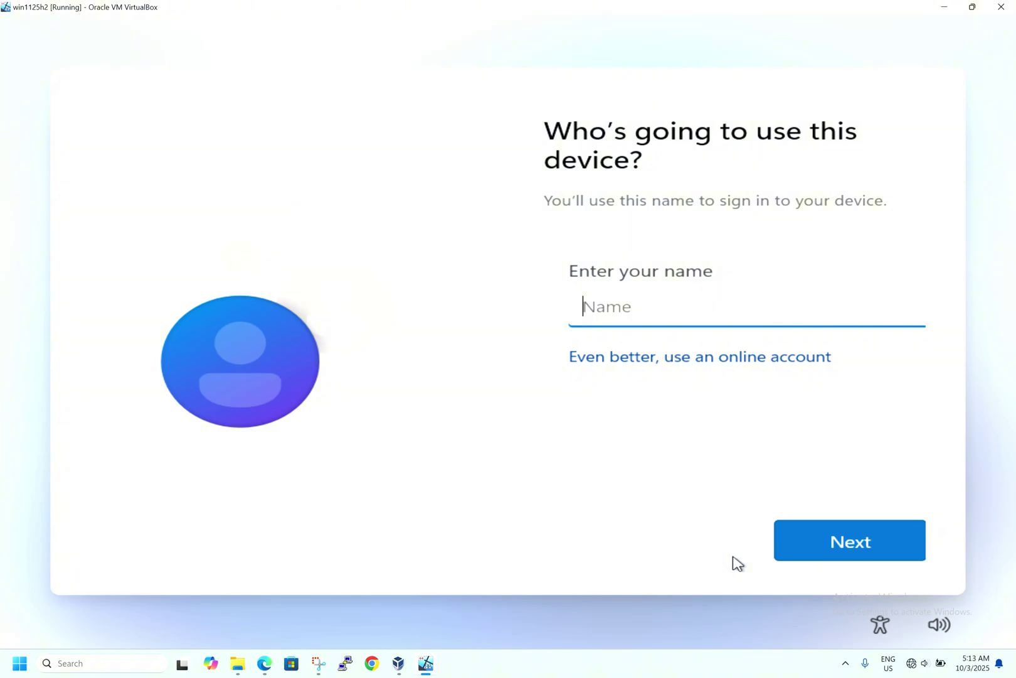
# Step: Enter the local account's user name, then set and confirm its password
pyautogui.write('datacenter')
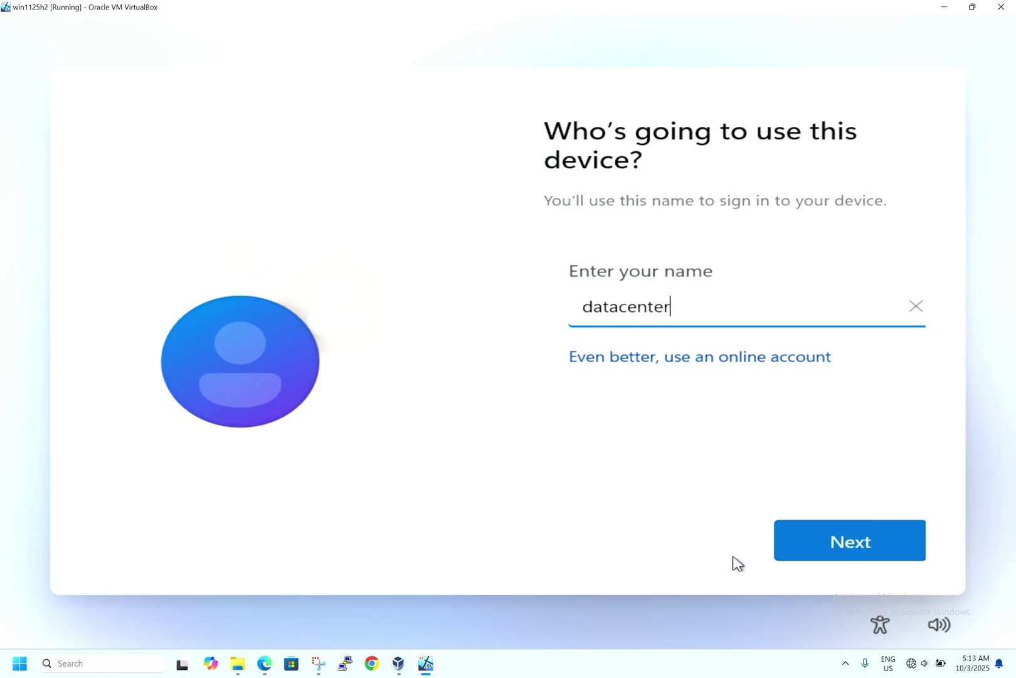
pyautogui.write('boy')
pyautogui.click(838, 540)
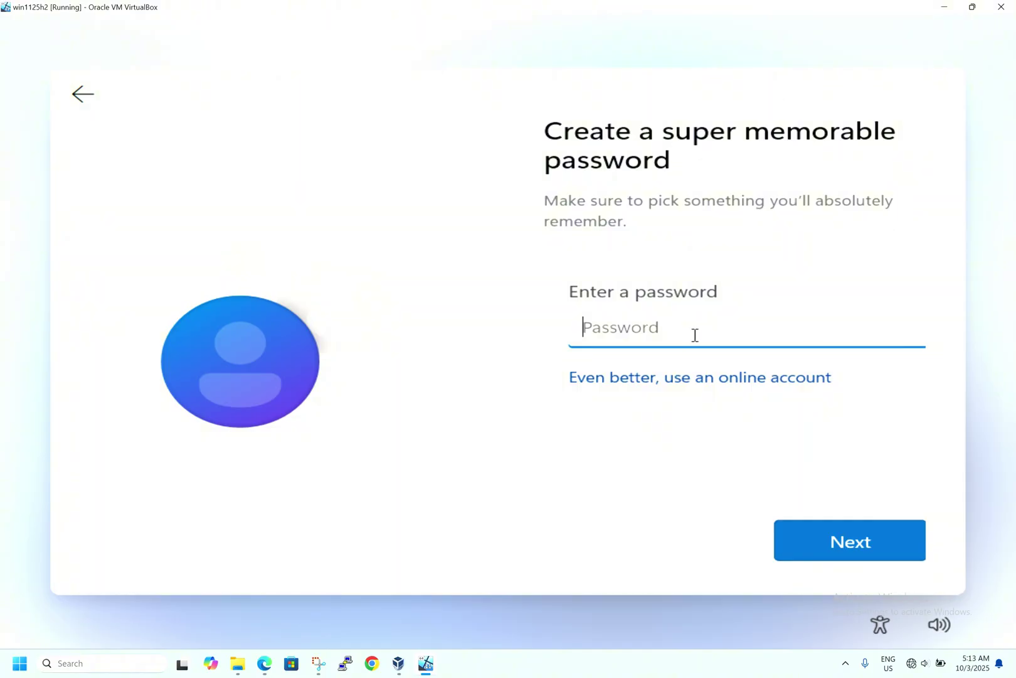
pyautogui.write('••••••••')
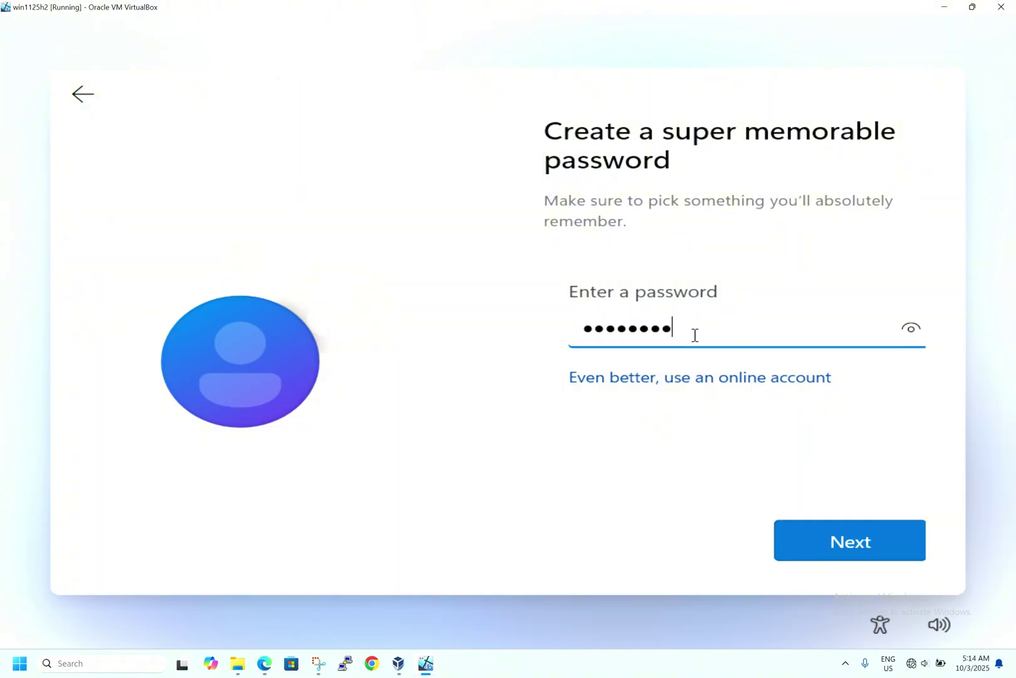
pyautogui.click(910, 334)
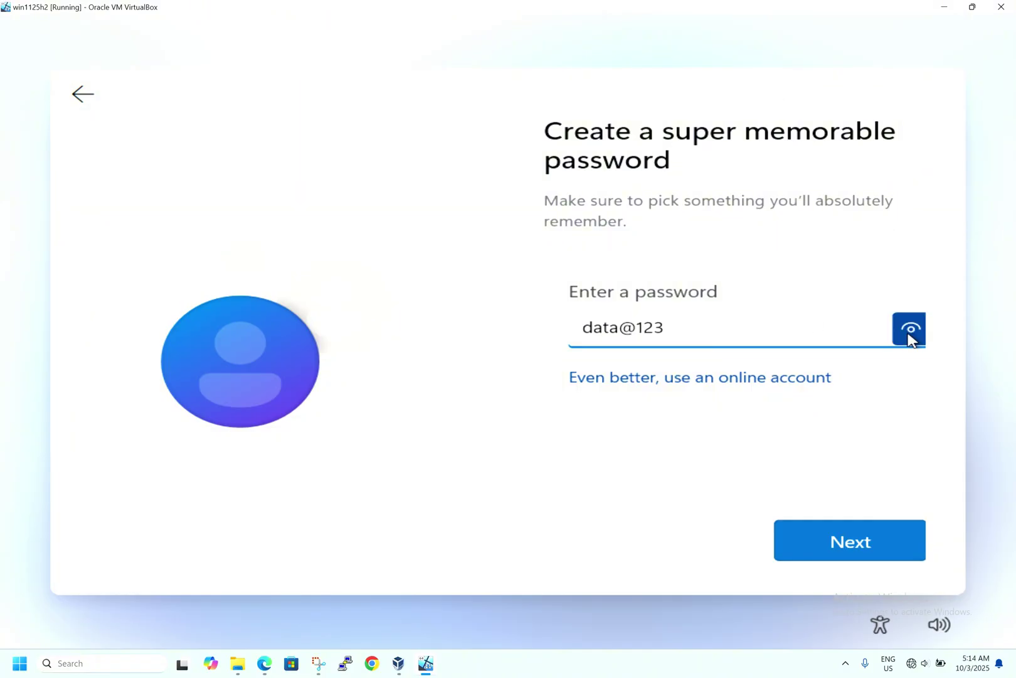
pyautogui.click(823, 541)
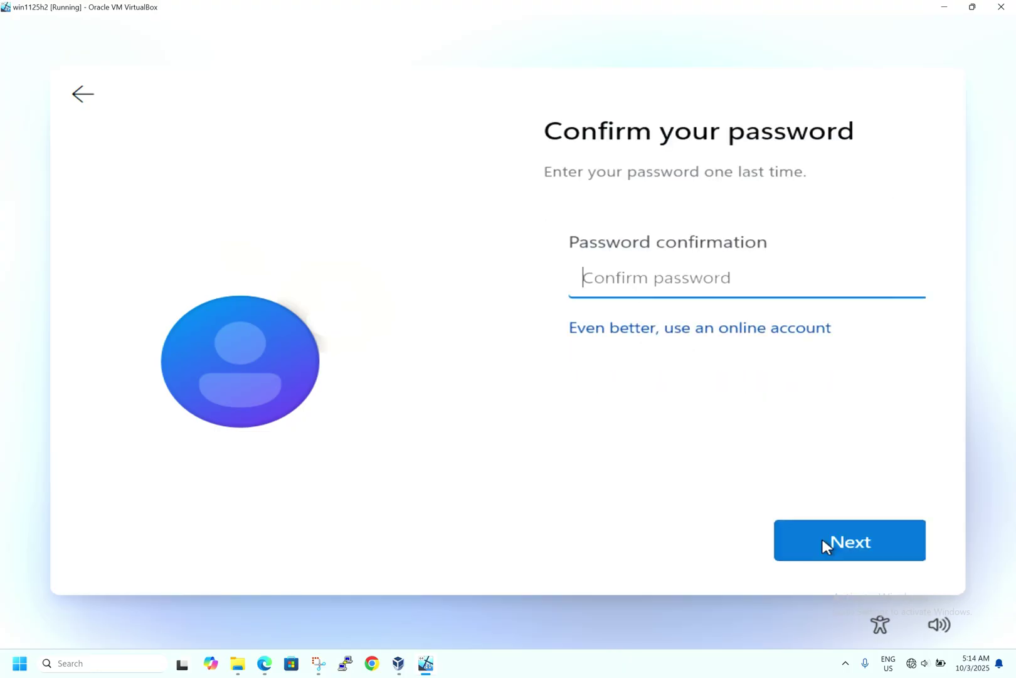
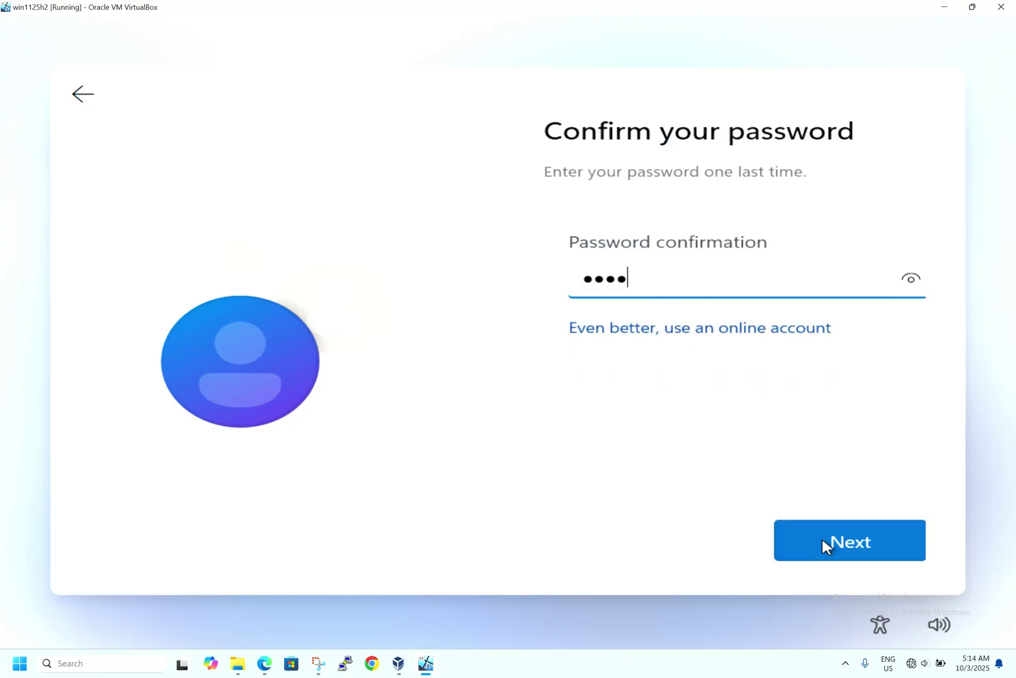
pyautogui.click(829, 543)
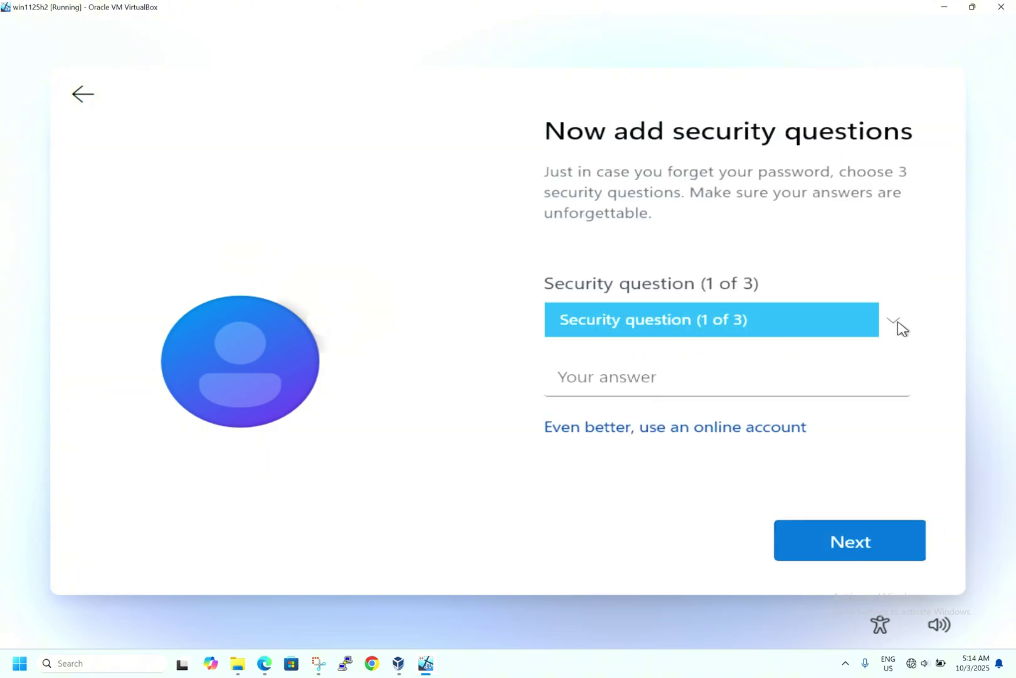
# Step: Choose the first pet's name question as security question one and enter its answer
pyautogui.click(901, 326)
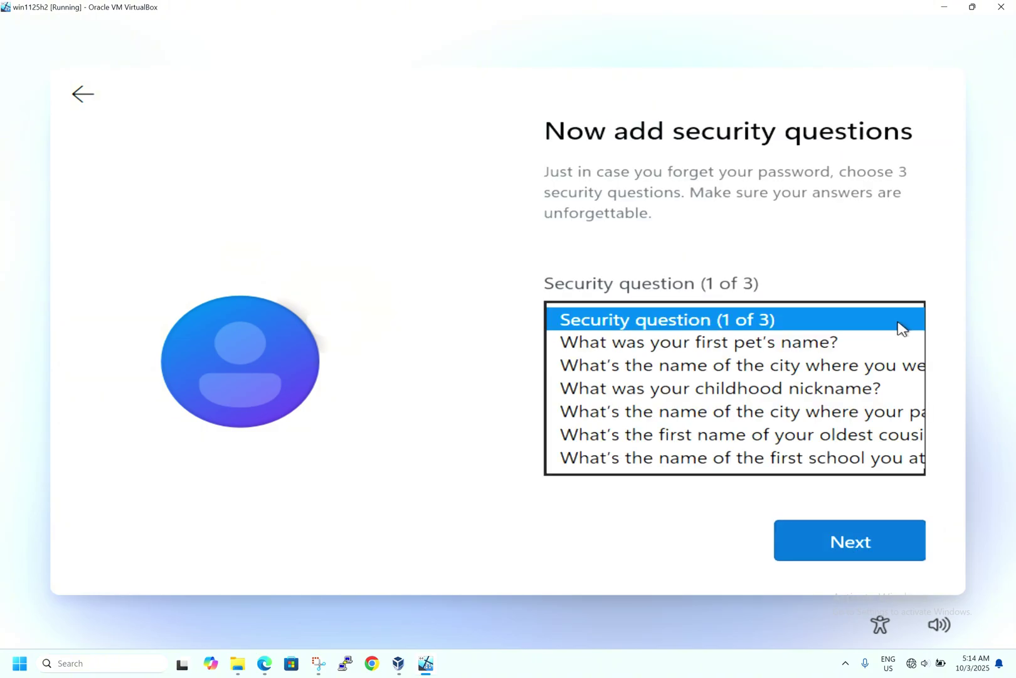
pyautogui.click(845, 343)
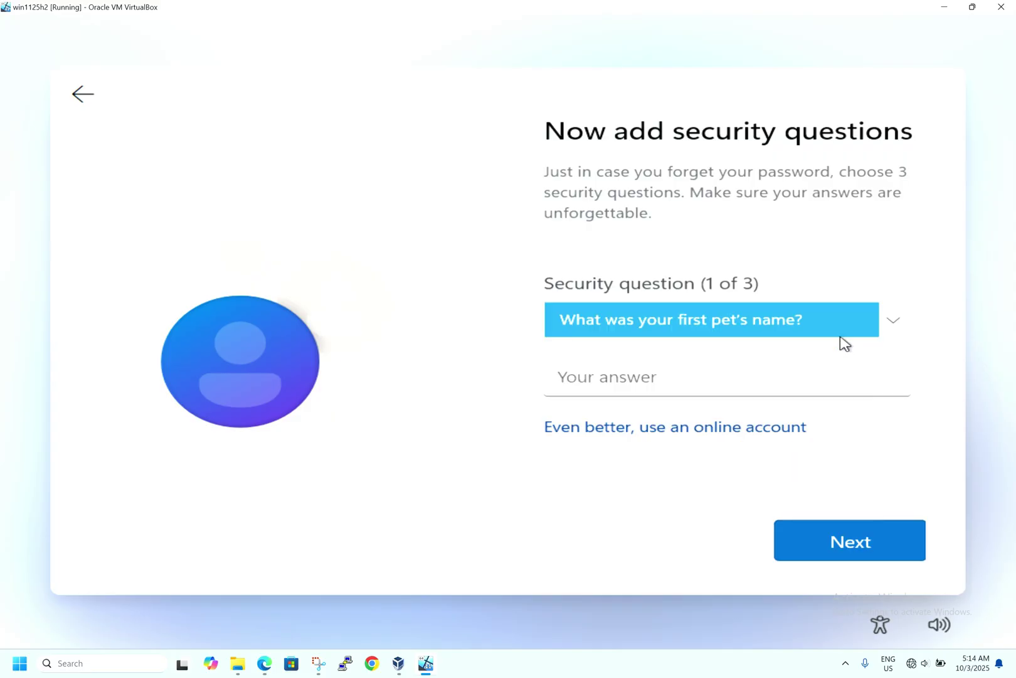
pyautogui.click(774, 390)
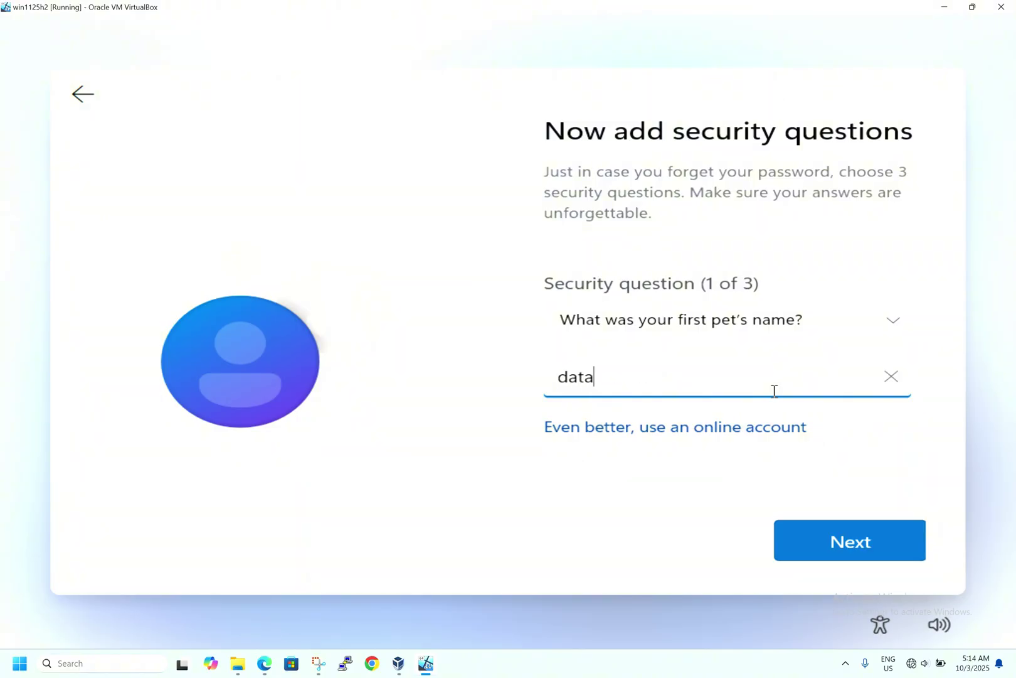
pyautogui.click(797, 534)
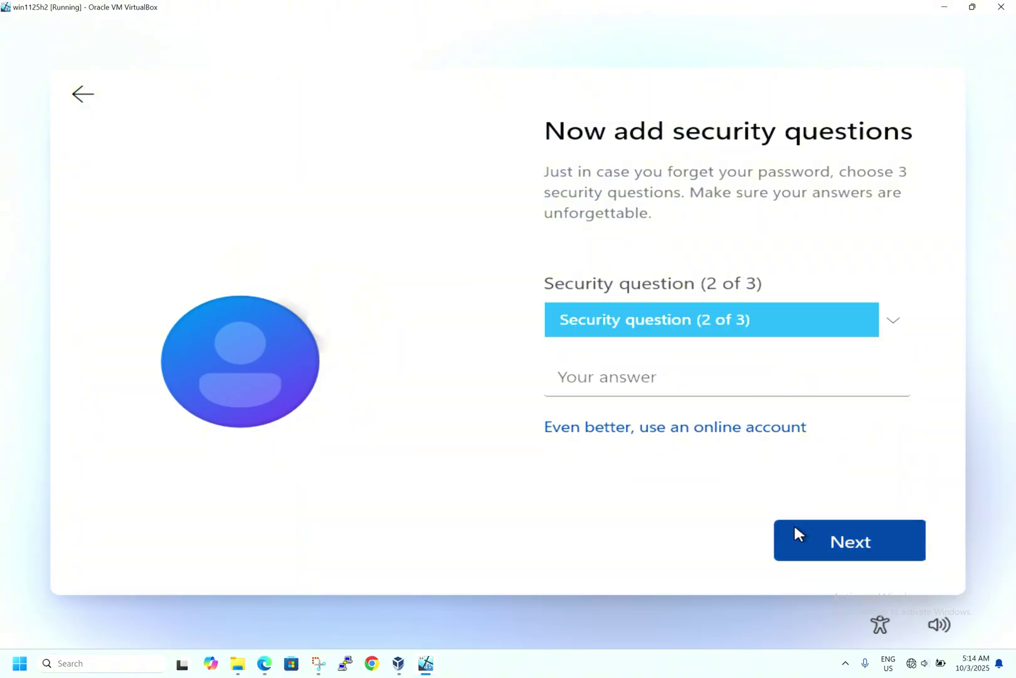
# Step: Choose the city question as security question two and enter its answer
pyautogui.click(838, 331)
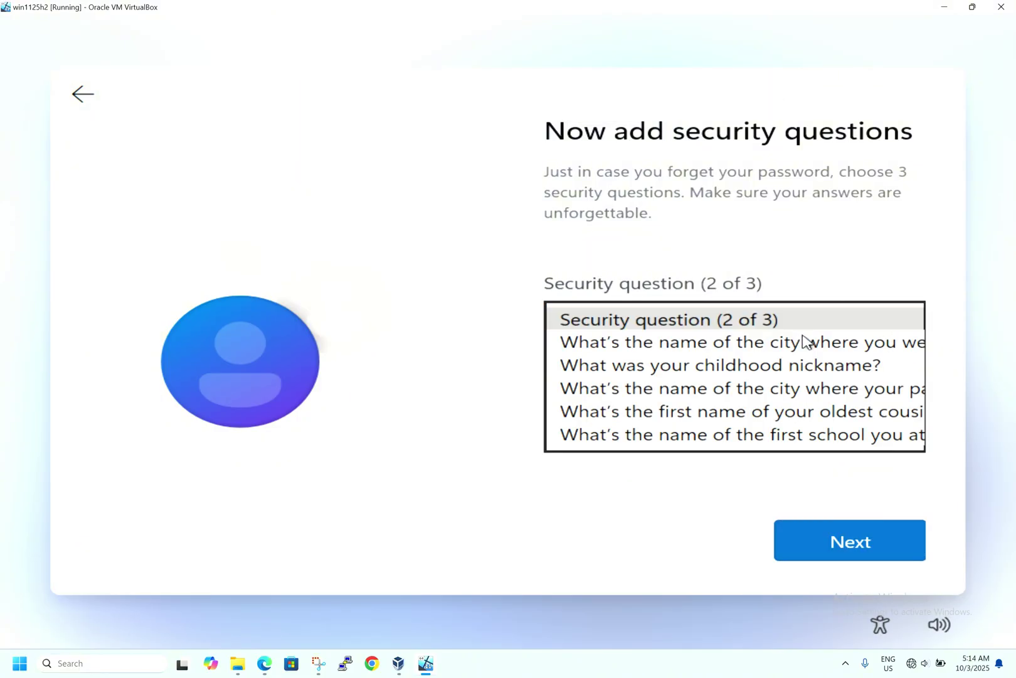
pyautogui.click(809, 346)
pyautogui.click(675, 389)
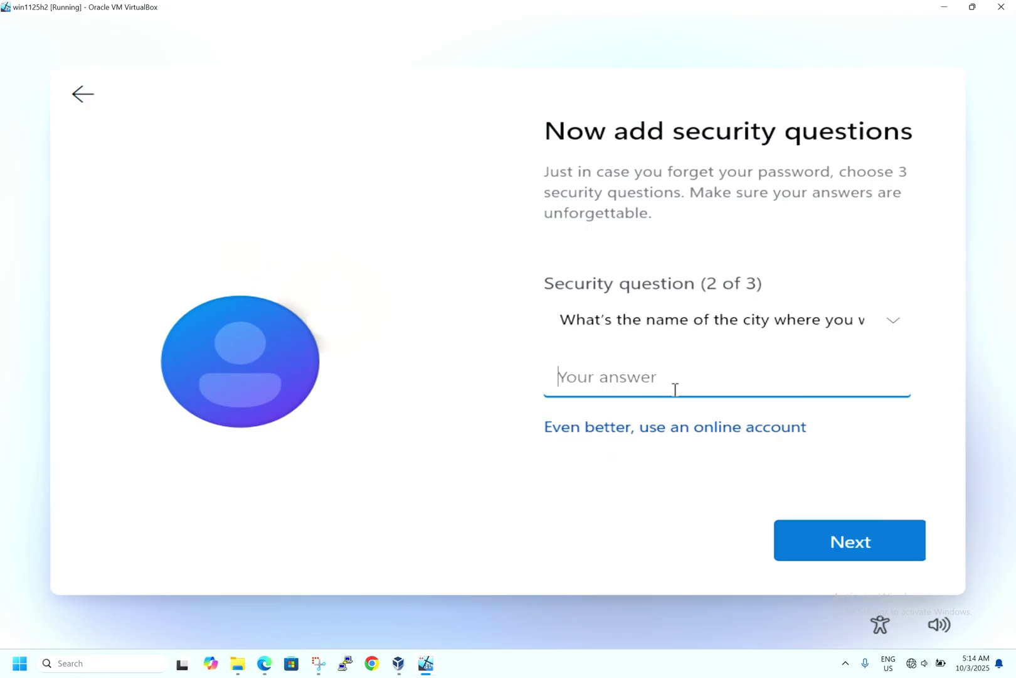
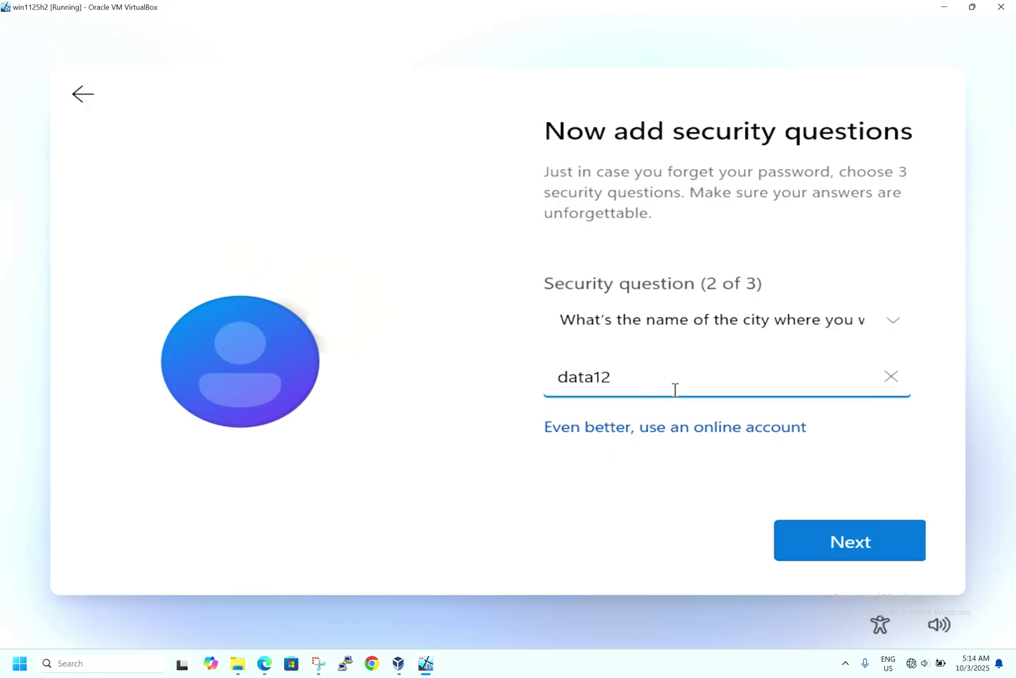
pyautogui.click(821, 534)
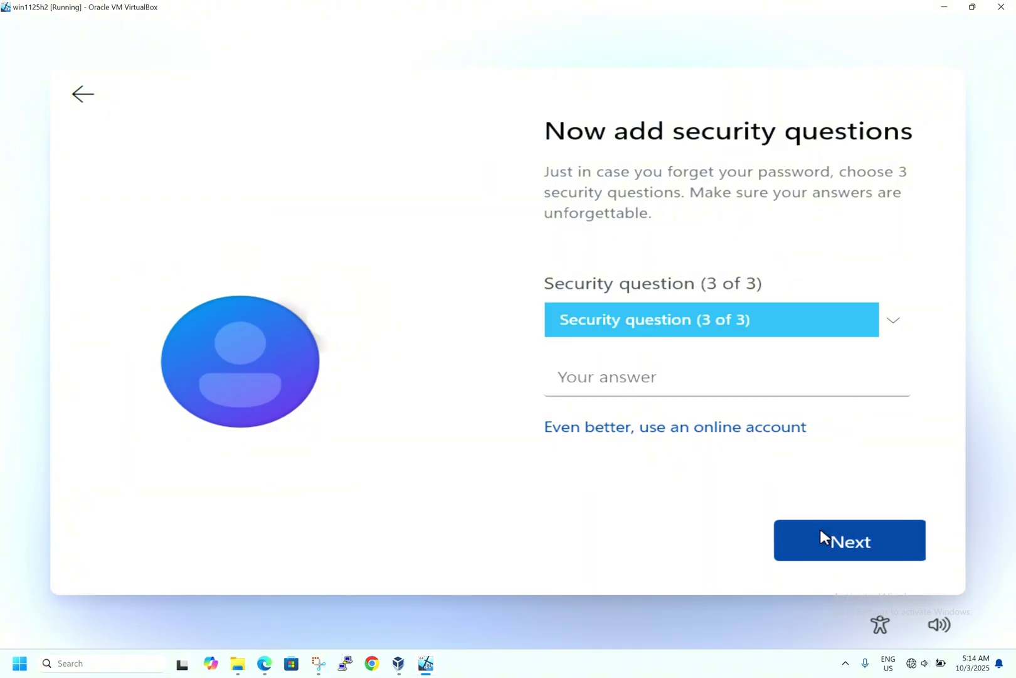
# Step: Answer the childhood nickname question as question three and submit the security questions
pyautogui.click(849, 333)
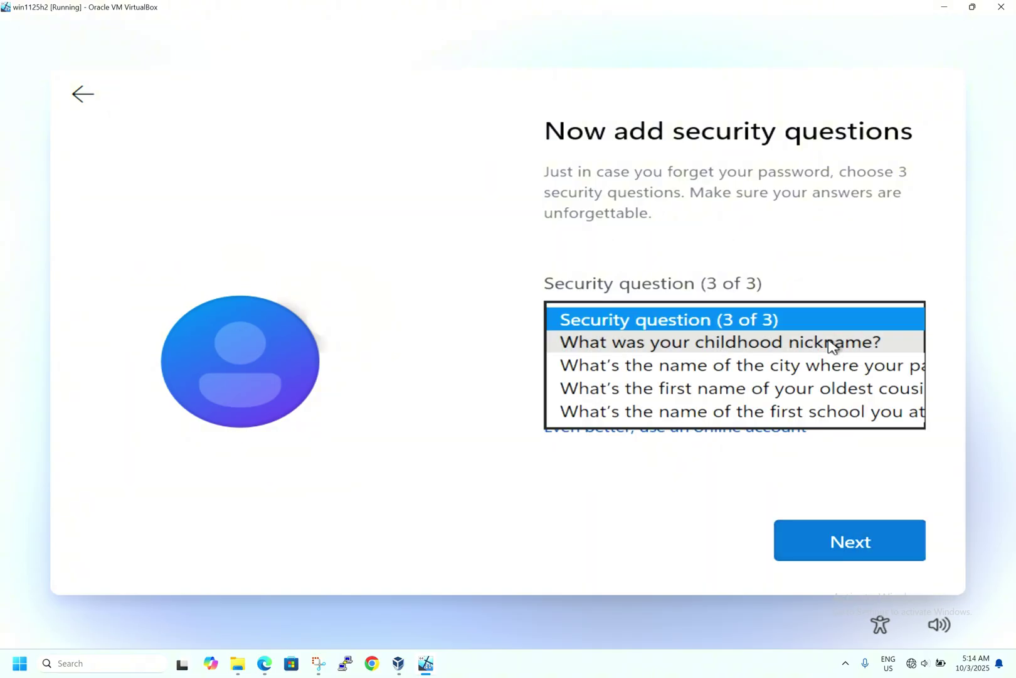
pyautogui.click(832, 344)
pyautogui.click(719, 375)
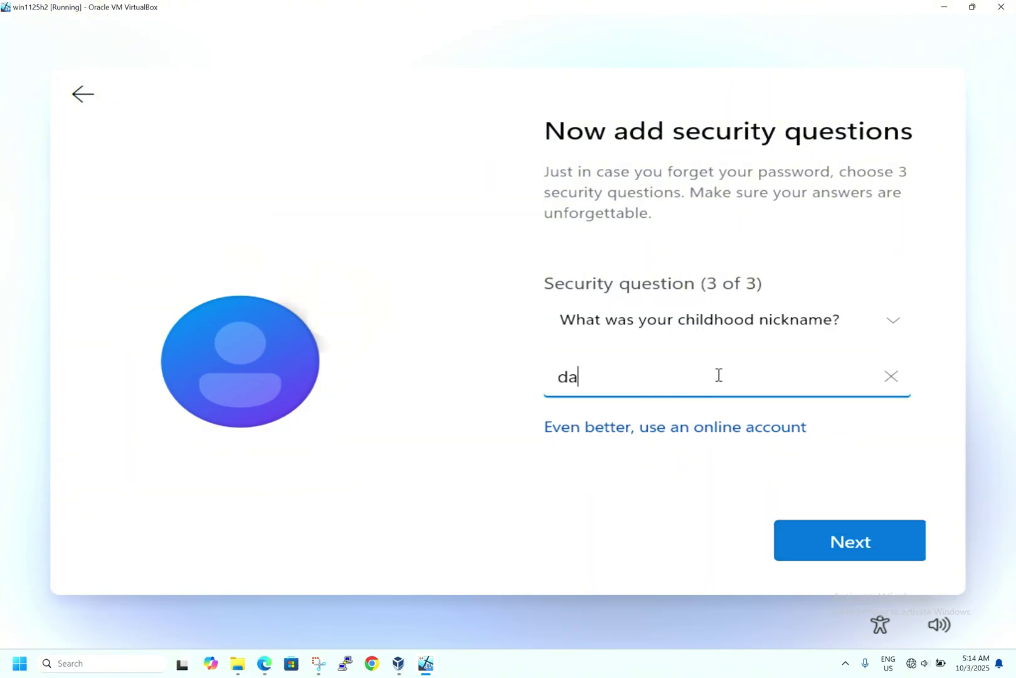
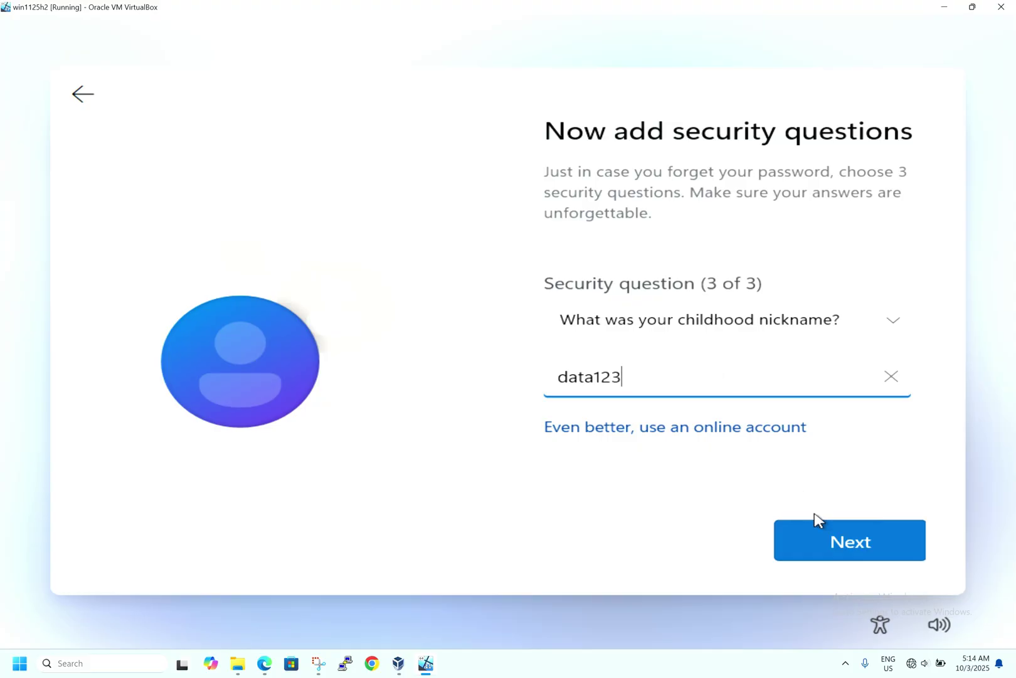
pyautogui.click(828, 529)
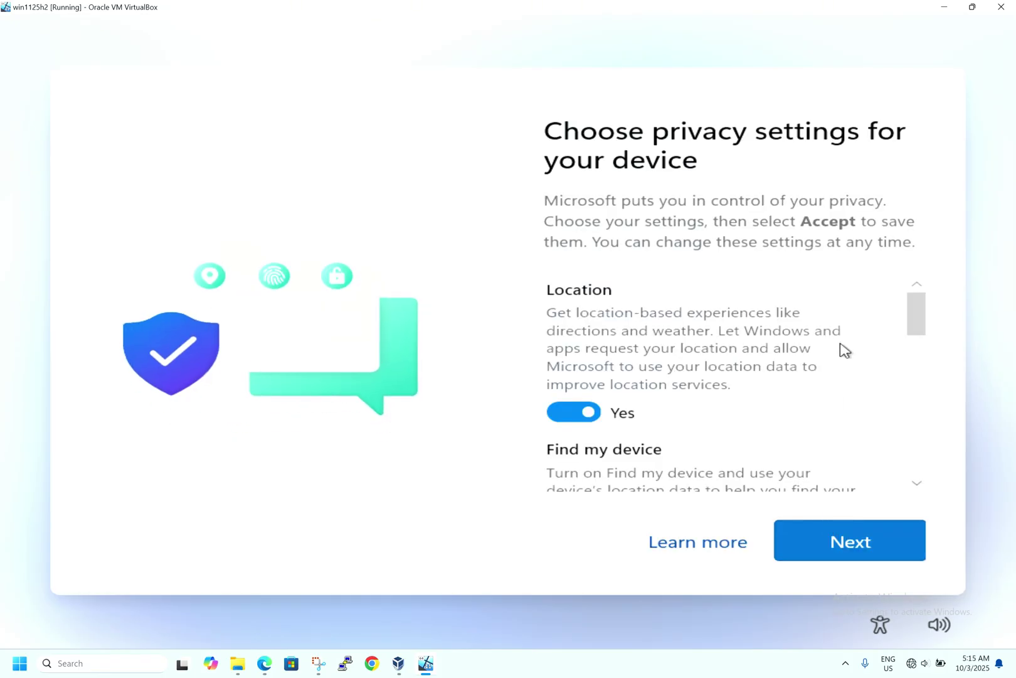
# Step: Turn off Location and Find my device on the privacy page
pyautogui.scroll(-1, 845, 350)
pyautogui.scroll(1, 845, 350)
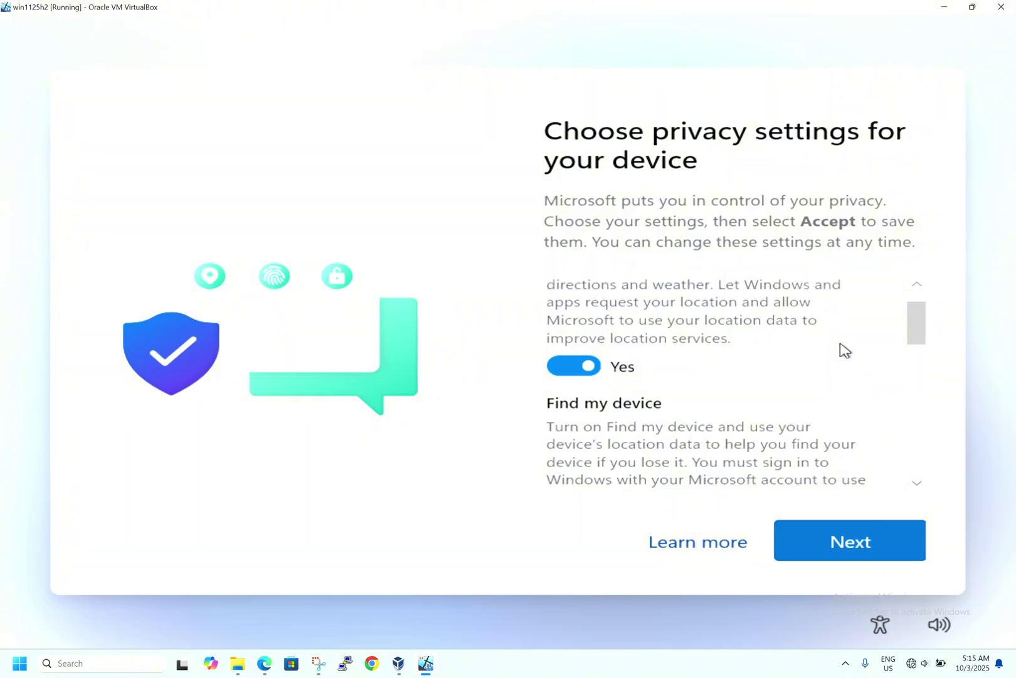
pyautogui.scroll(-2, 845, 350)
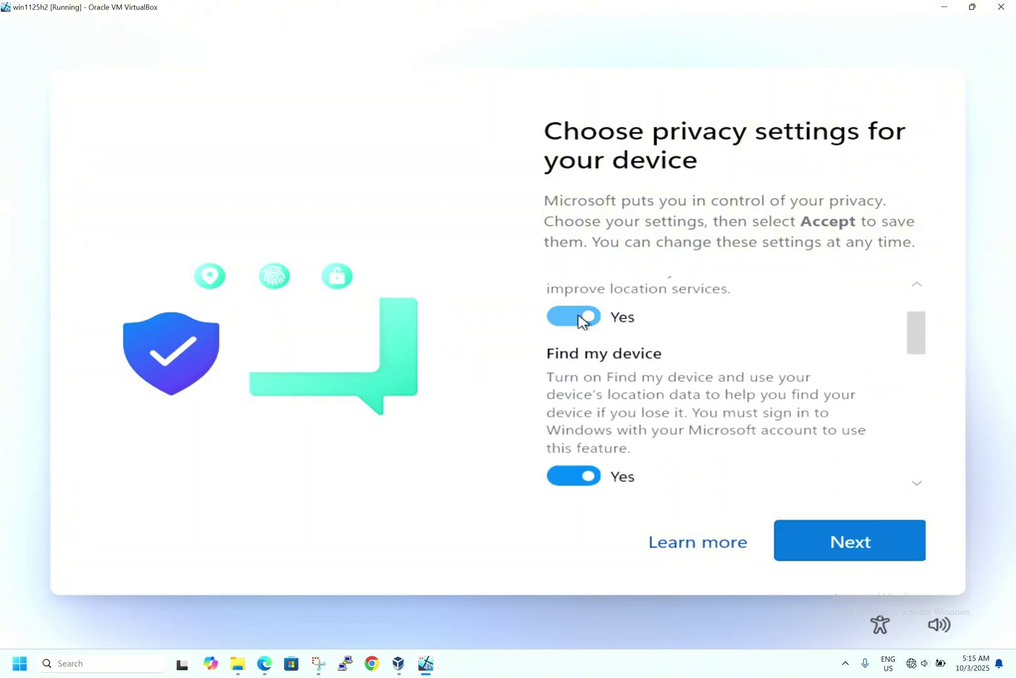
pyautogui.click(580, 320)
pyautogui.click(578, 453)
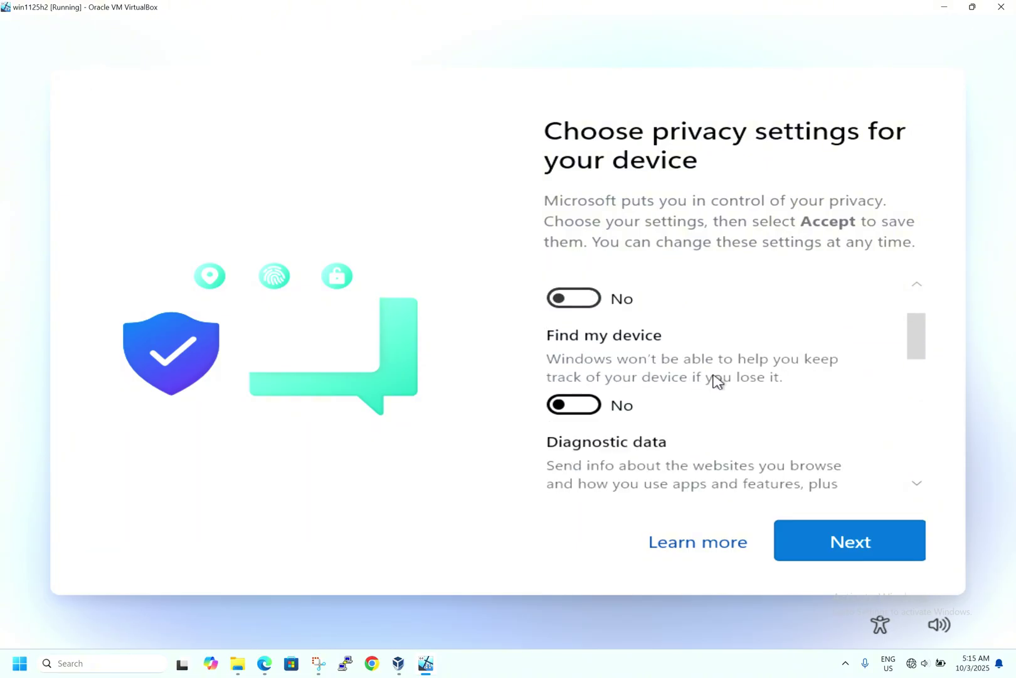
# Step: Limit diagnostics to Required, turn off Inking & typing and Tailored experiences, then accept
pyautogui.scroll(-2, 720, 378)
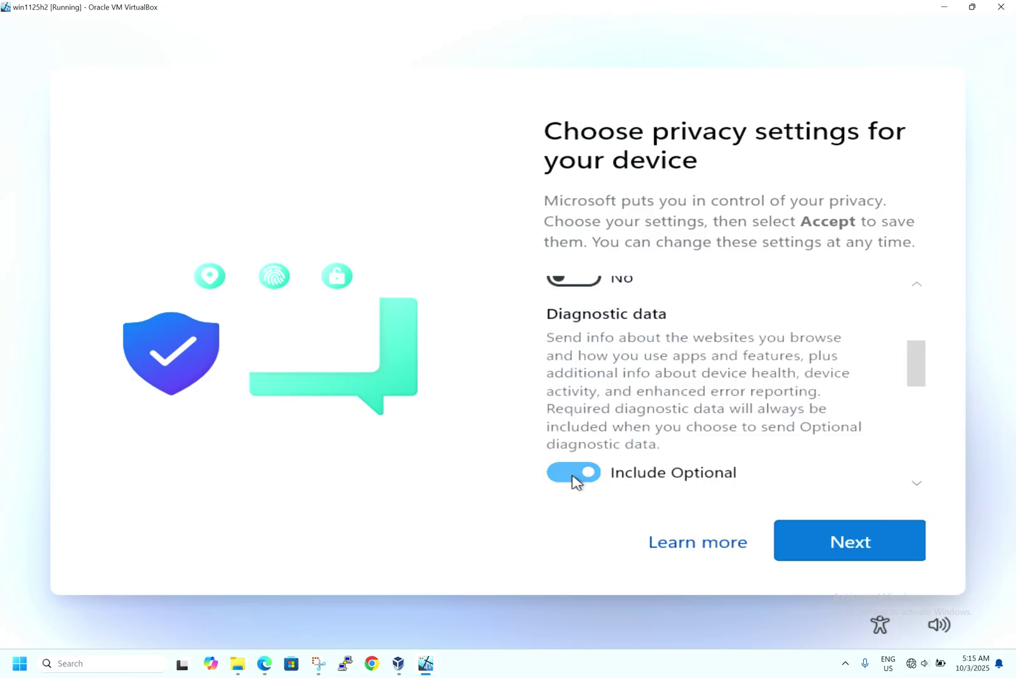
pyautogui.click(578, 475)
pyautogui.scroll(-2, 662, 426)
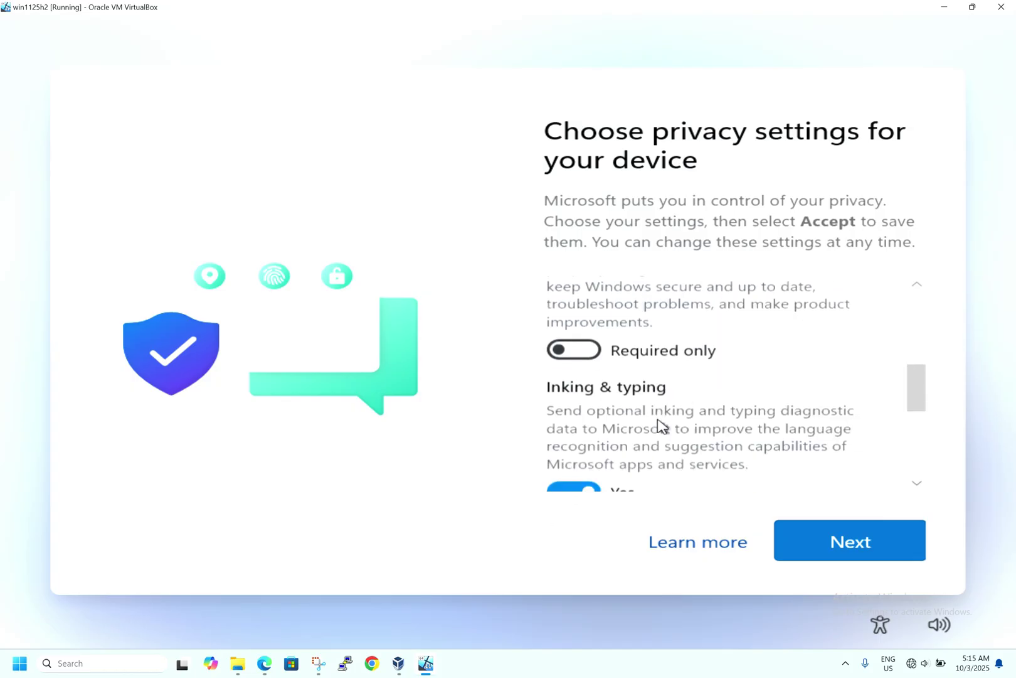
pyautogui.scroll(-1, 658, 425)
pyautogui.click(581, 409)
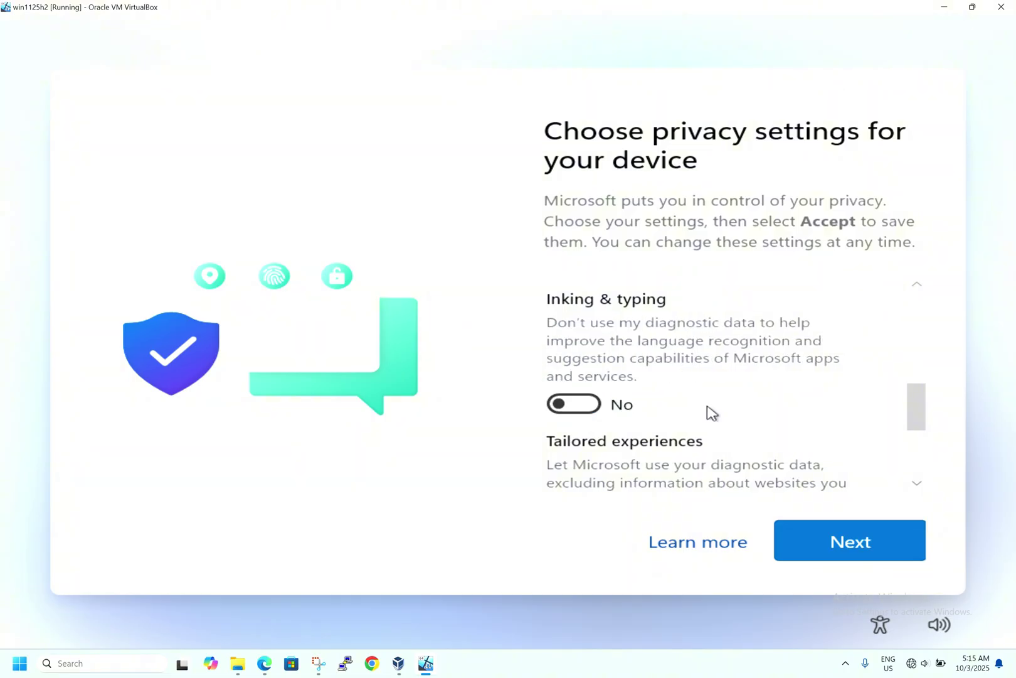
pyautogui.scroll(-2, 710, 413)
pyautogui.click(583, 447)
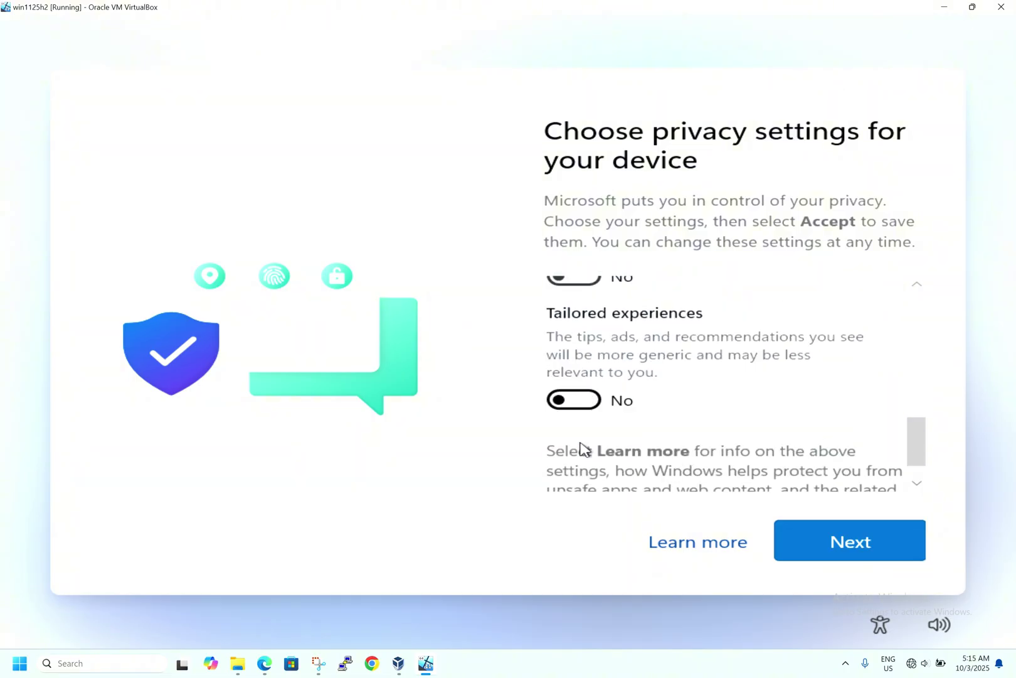
pyautogui.scroll(1, 706, 422)
pyautogui.scroll(-2, 706, 422)
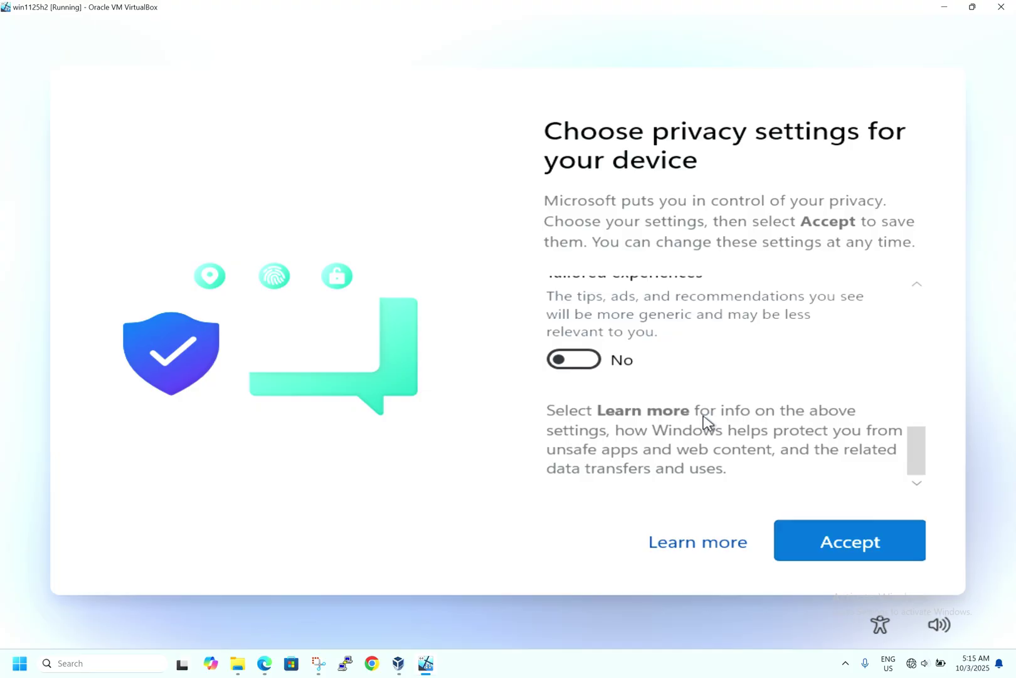
pyautogui.click(852, 541)
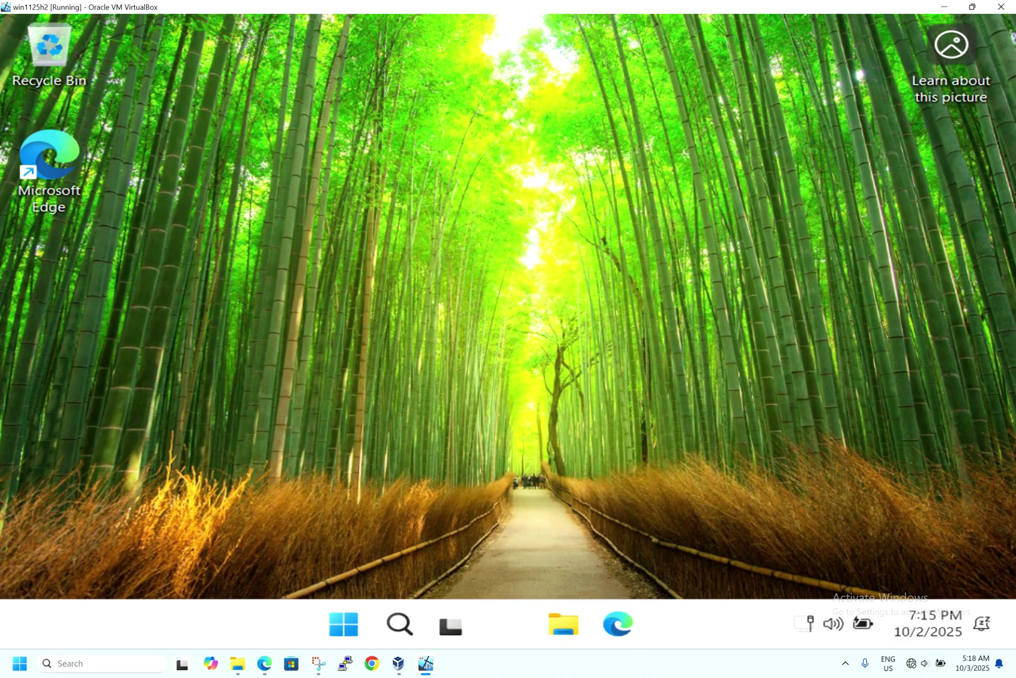
# Step: Open the Start menu once the Windows desktop appears
pyautogui.press('super')
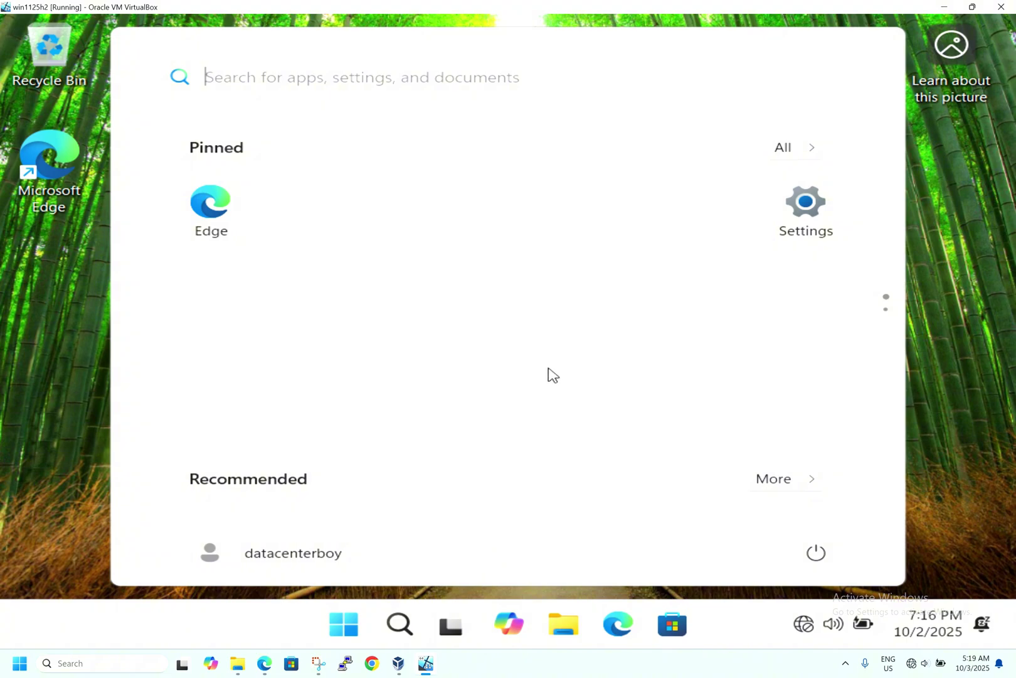
pyautogui.click(783, 154)
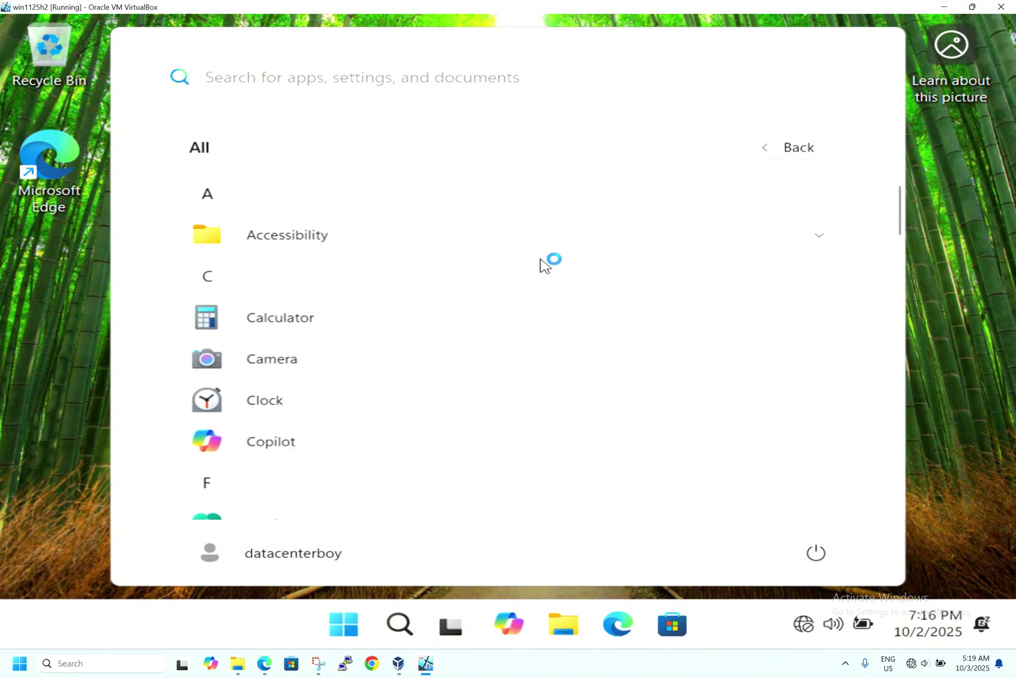
pyautogui.scroll(-10, 544, 263)
pyautogui.scroll(-10, 544, 264)
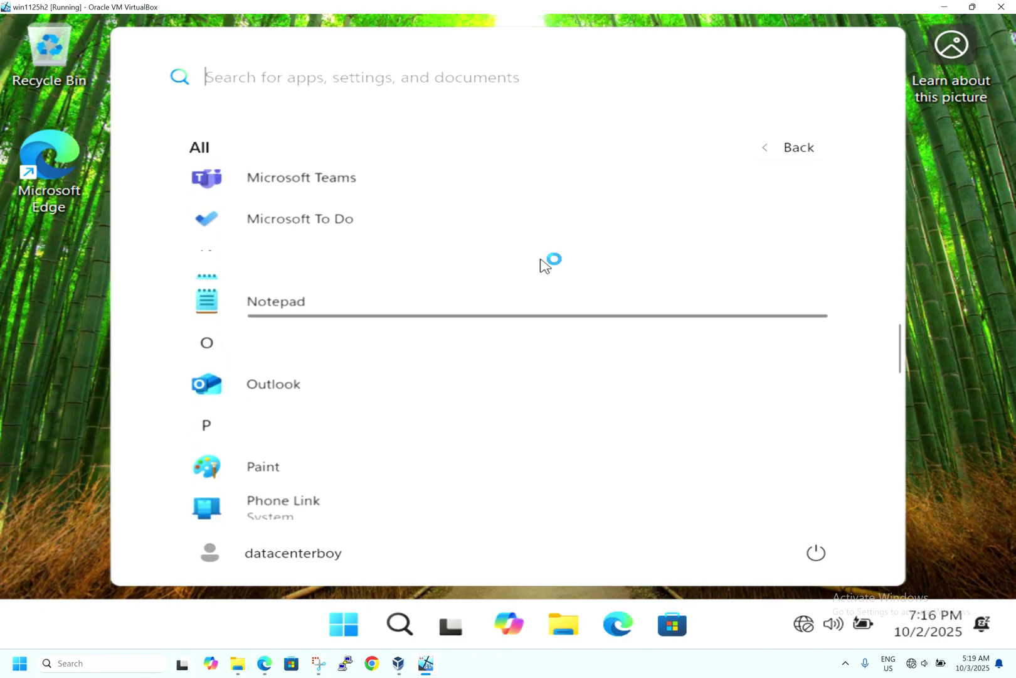
pyautogui.scroll(4, 545, 264)
pyautogui.scroll(4, 544, 263)
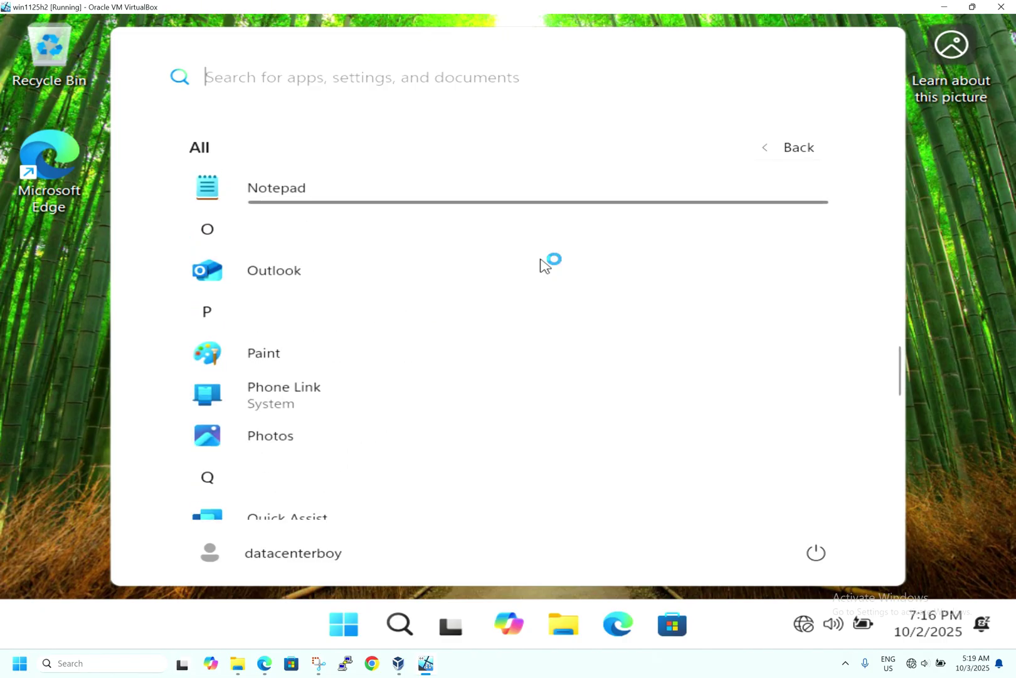
pyautogui.click(947, 195)
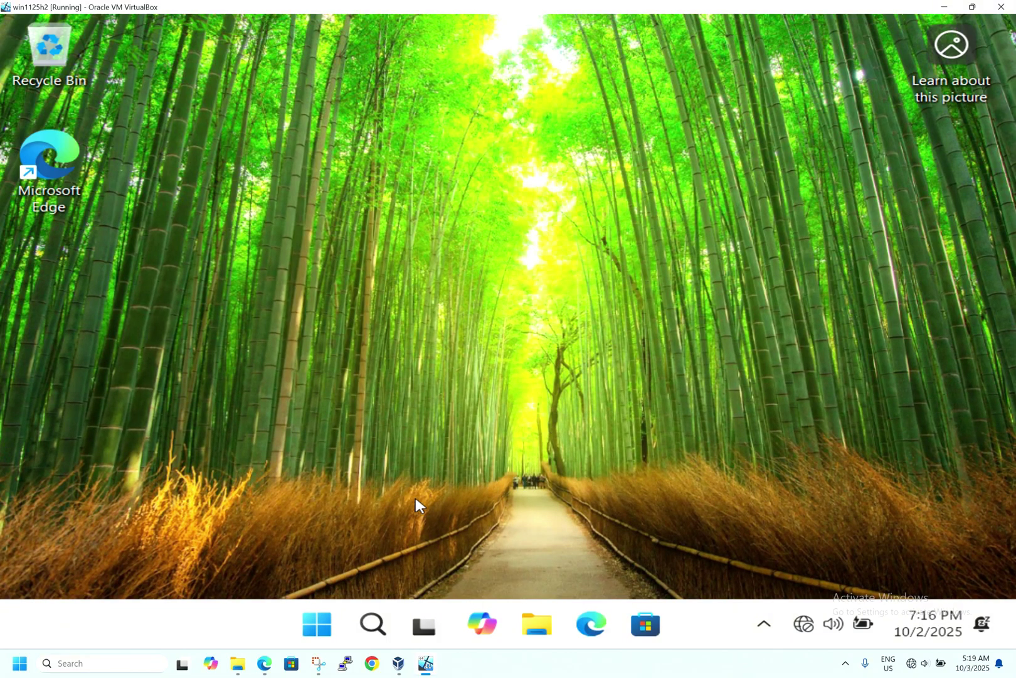
pyautogui.rightClick(318, 623)
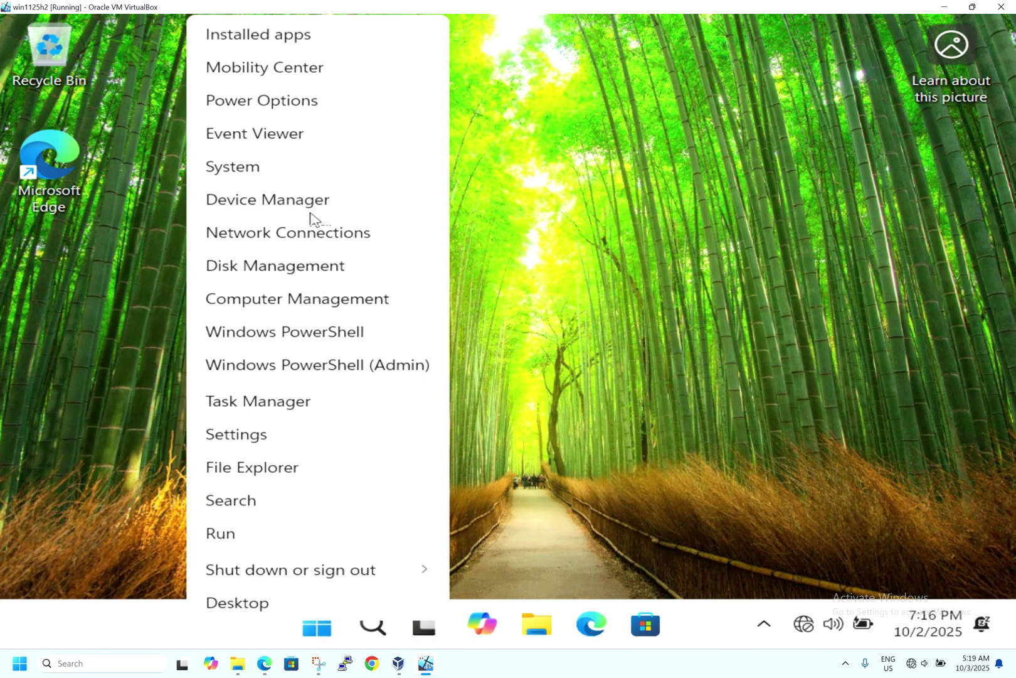
pyautogui.click(287, 179)
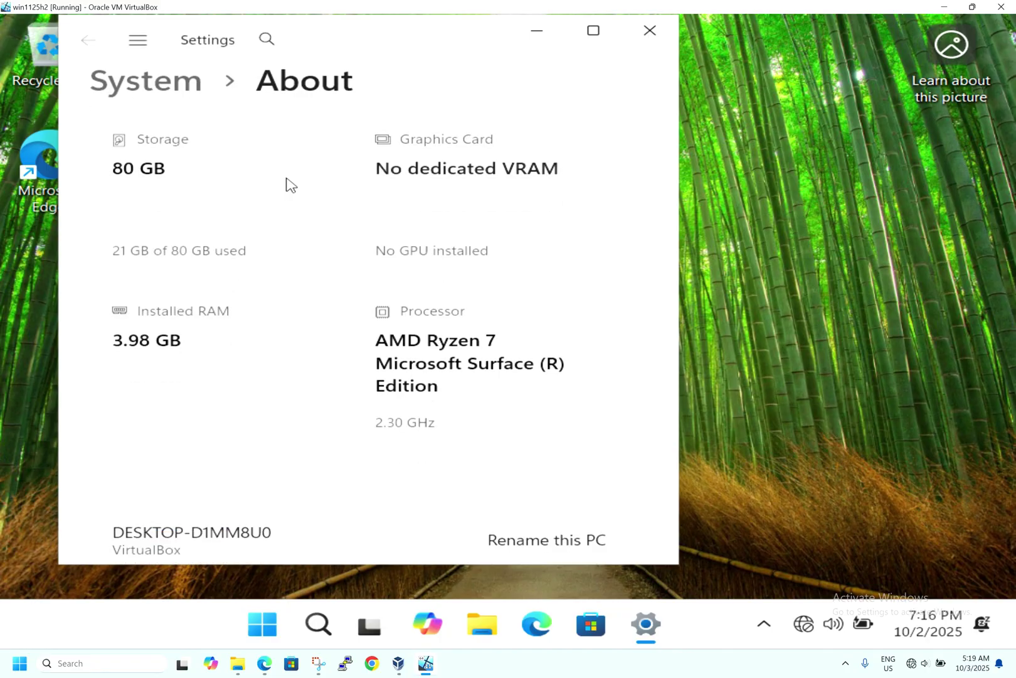
pyautogui.scroll(-1, 602, 311)
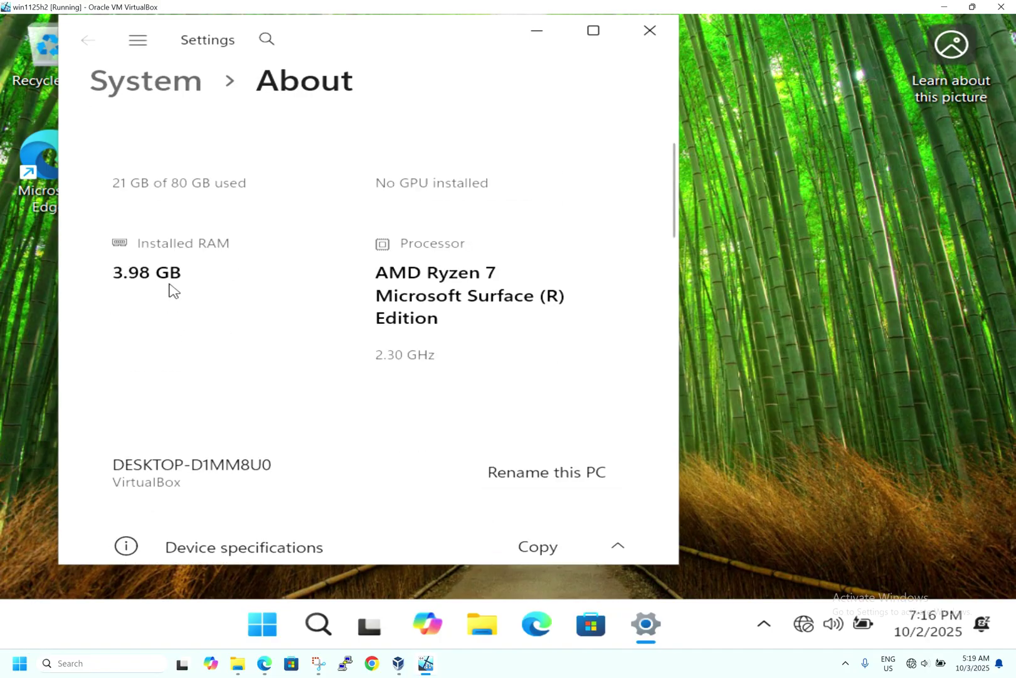
pyautogui.scroll(-1, 651, 320)
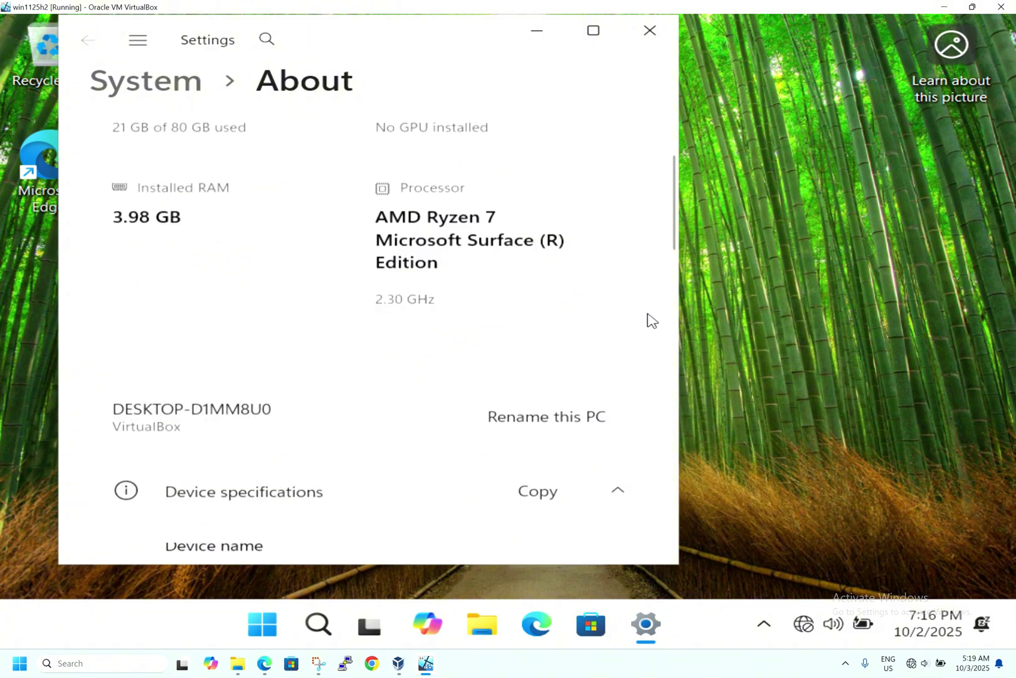
pyautogui.scroll(-5, 651, 320)
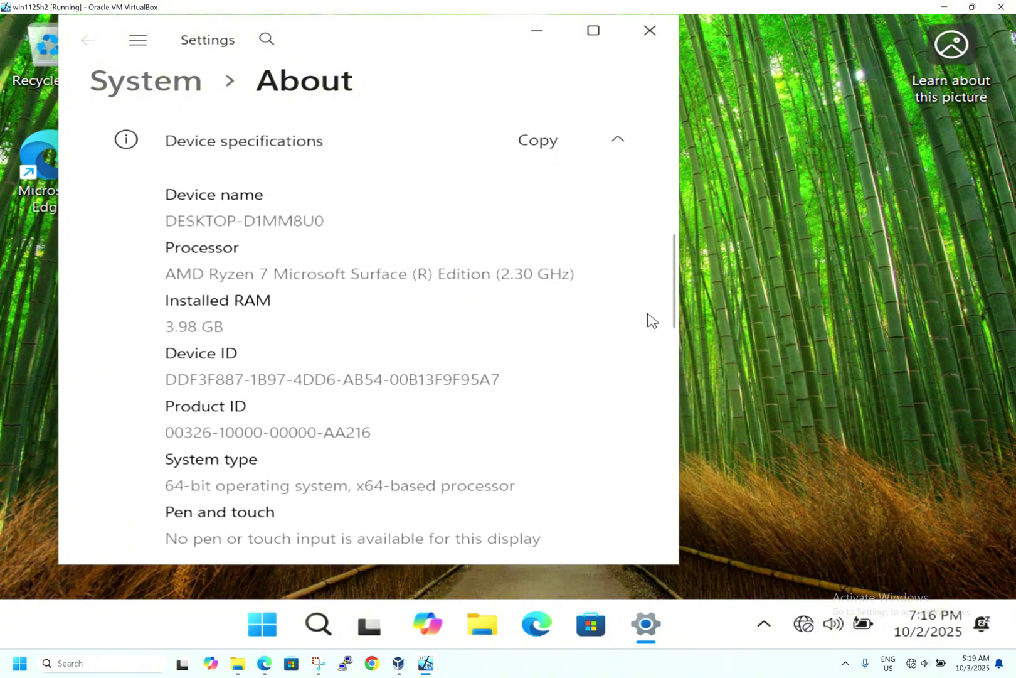
pyautogui.scroll(-1, 651, 320)
pyautogui.scroll(-5, 651, 320)
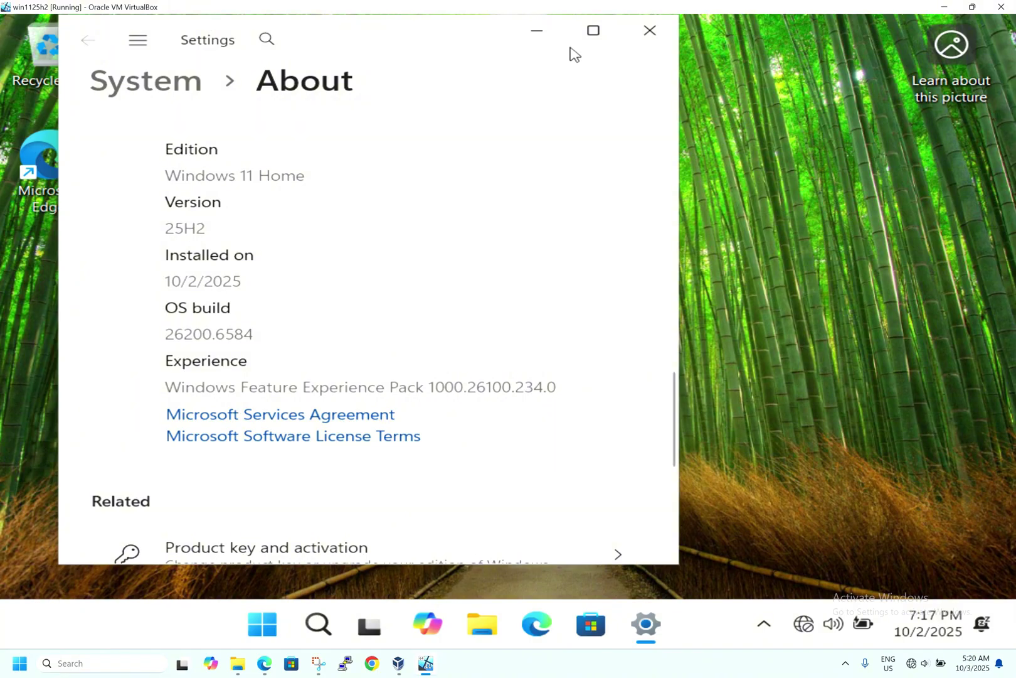
pyautogui.click(649, 30)
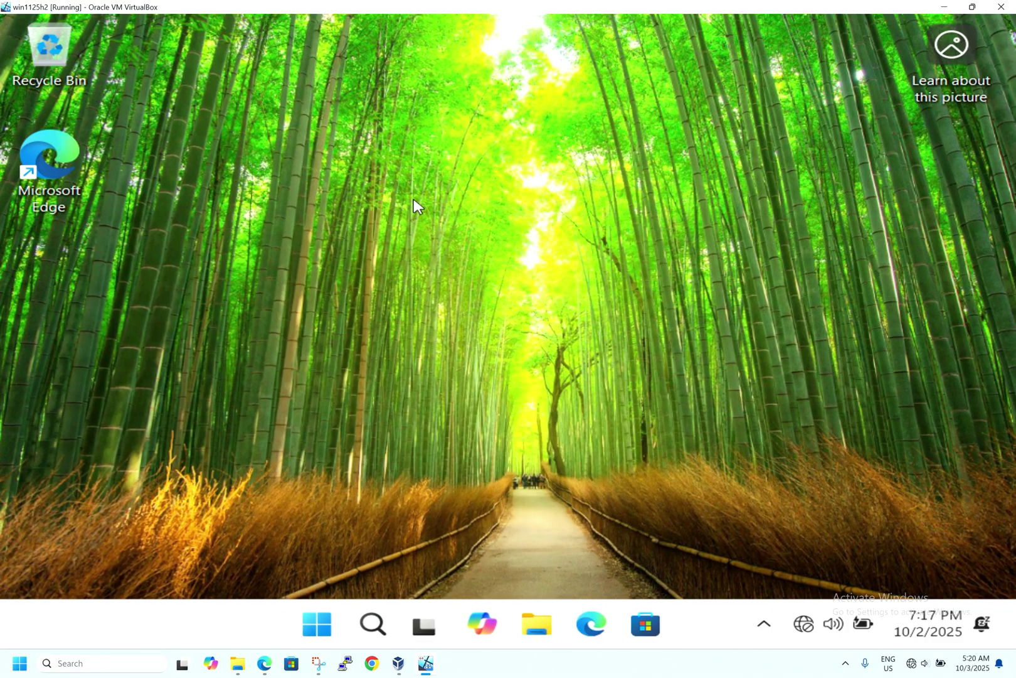
# Step: Review Display settings (1024 × 768, 125% scale) from the desktop menu, then close Settings
pyautogui.rightClick(414, 206)
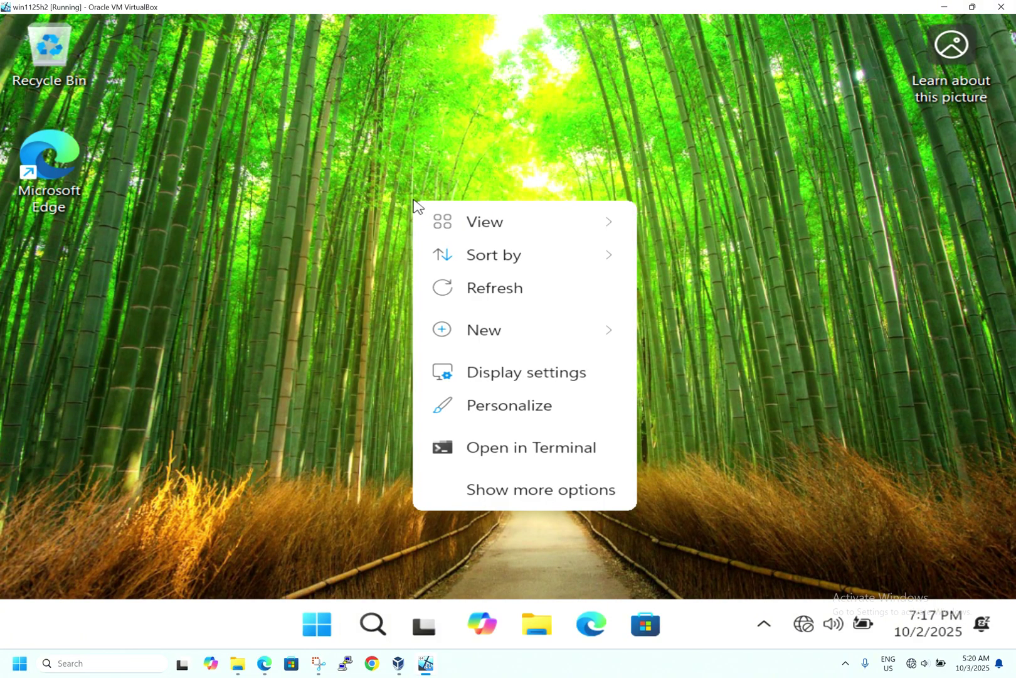
pyautogui.click(521, 376)
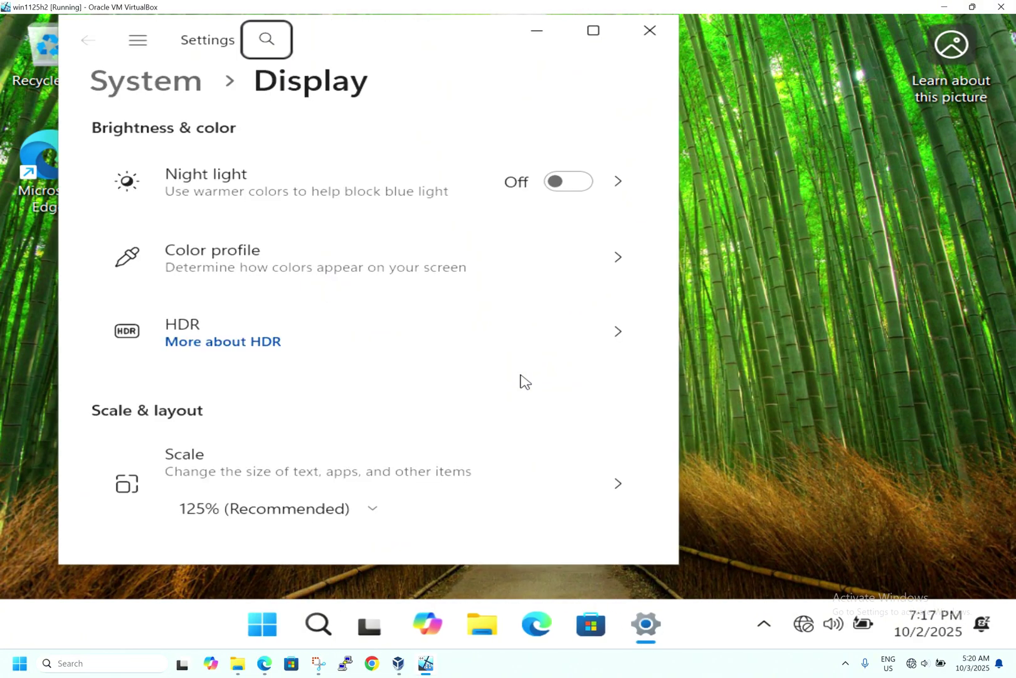
pyautogui.scroll(-3, 525, 380)
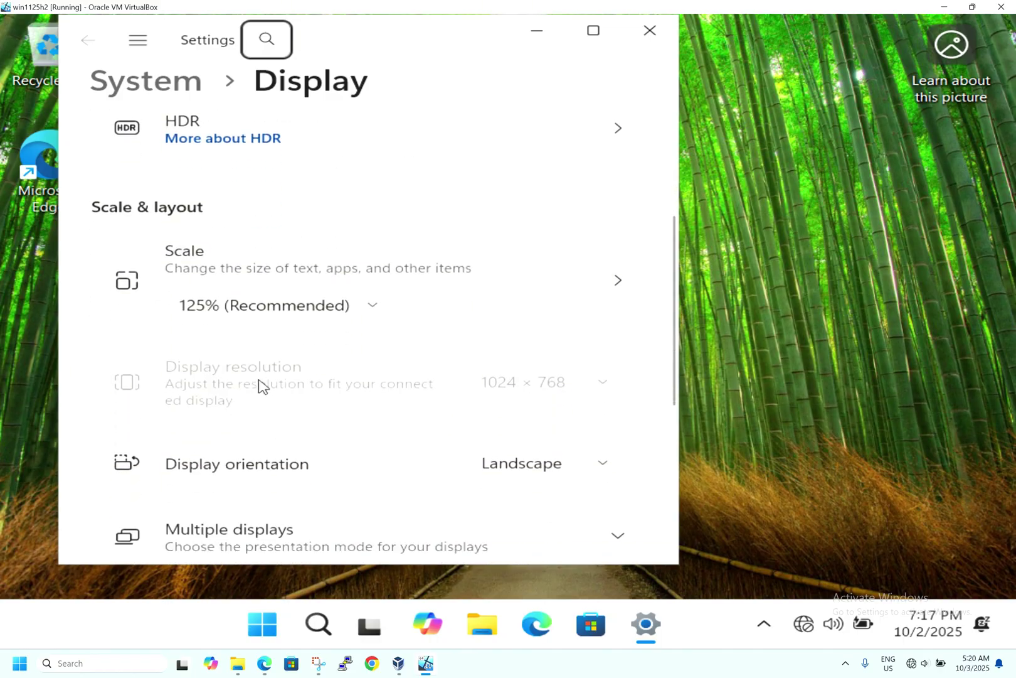
pyautogui.click(650, 33)
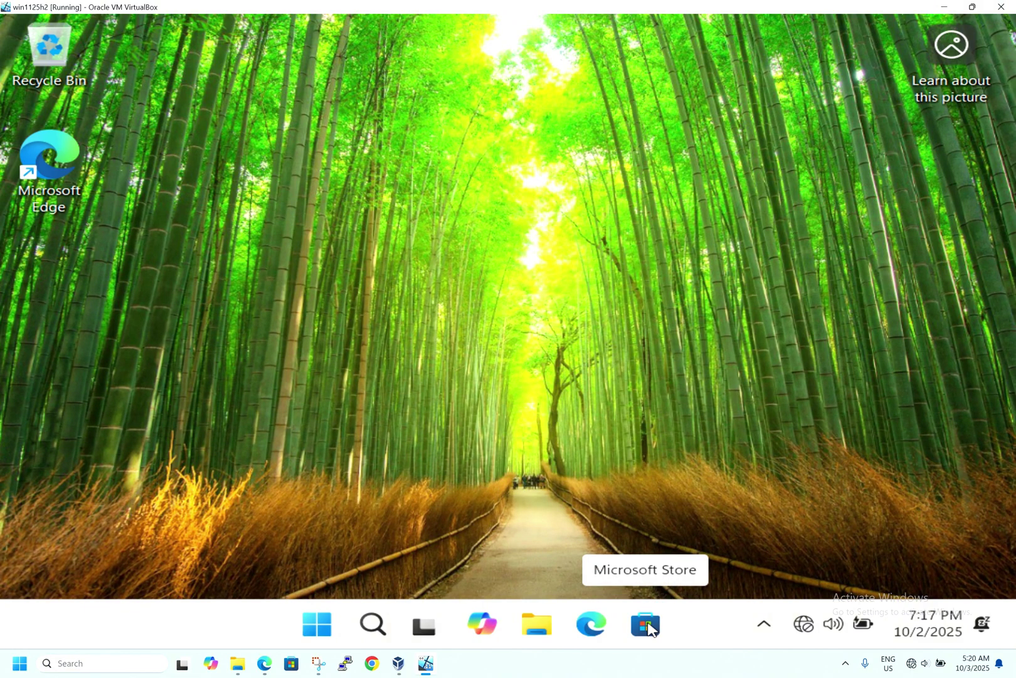
# Step: Search Start for 'set' and launch Settings to view its Home page
pyautogui.click(315, 628)
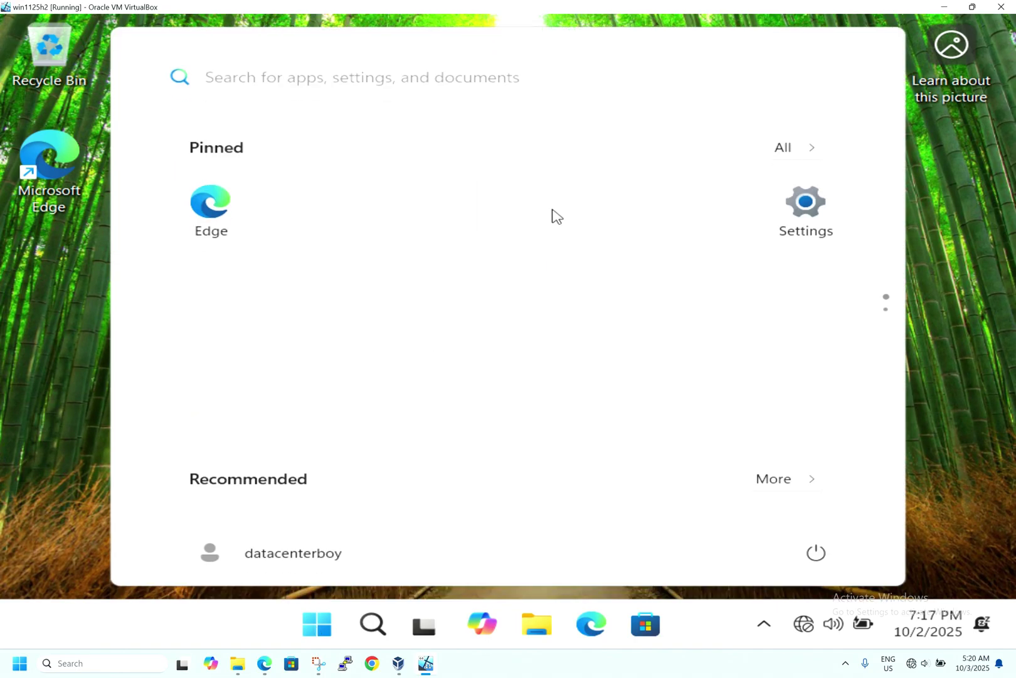
pyautogui.write('settings')
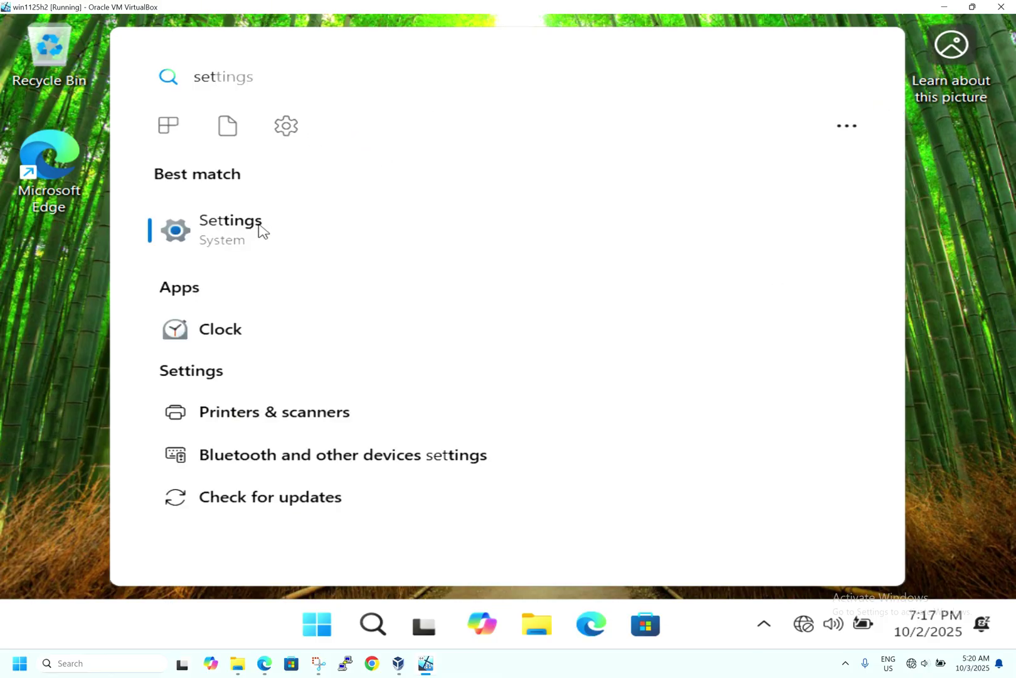
pyautogui.click(262, 231)
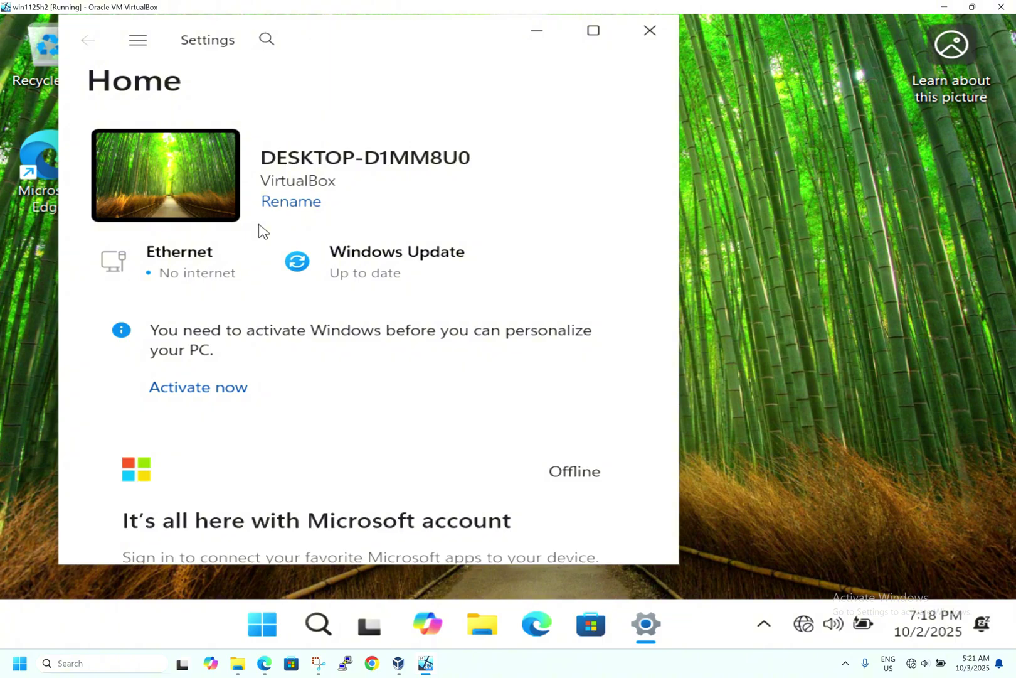
pyautogui.scroll(-5, 467, 346)
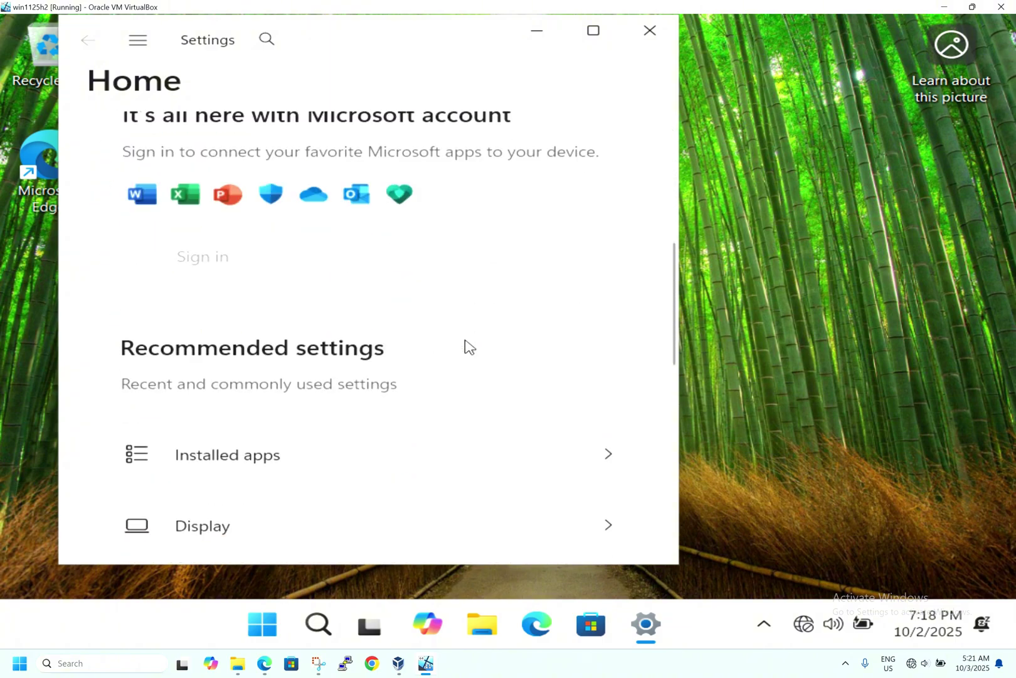
pyautogui.scroll(2, 467, 345)
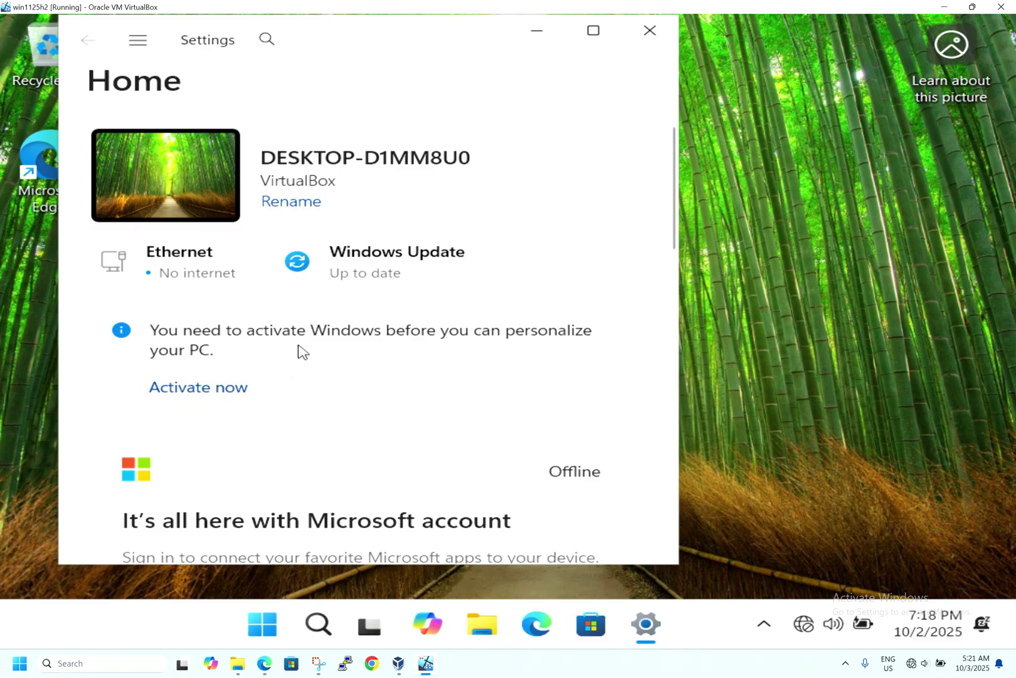
# Step: Go to Privacy & security and review the Speech privacy page
pyautogui.click(142, 45)
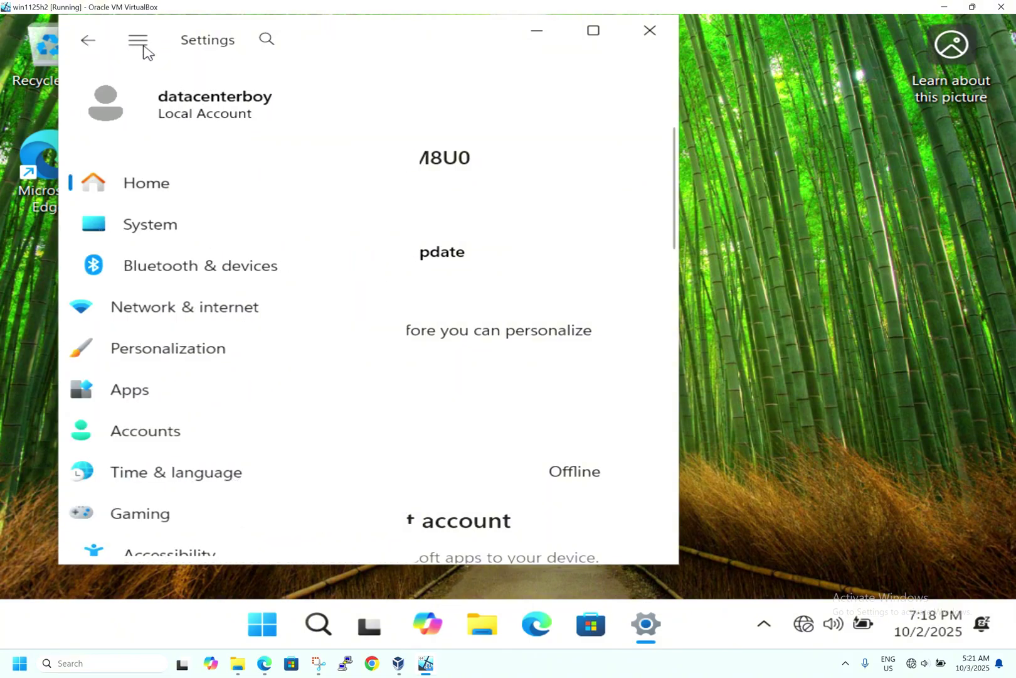
pyautogui.scroll(-3, 270, 210)
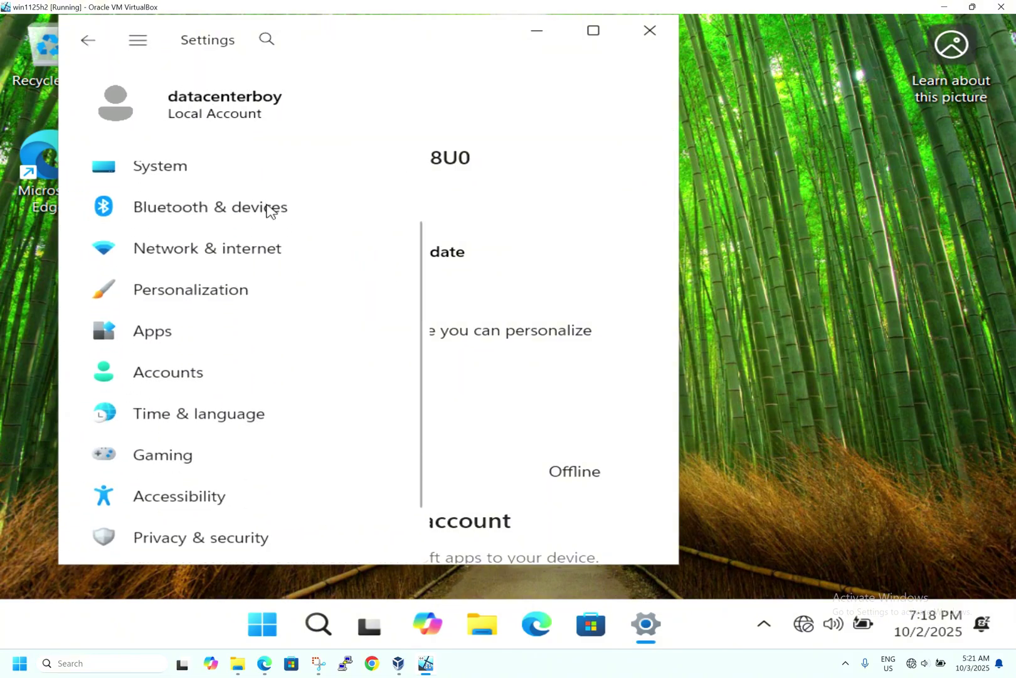
pyautogui.scroll(-1, 269, 210)
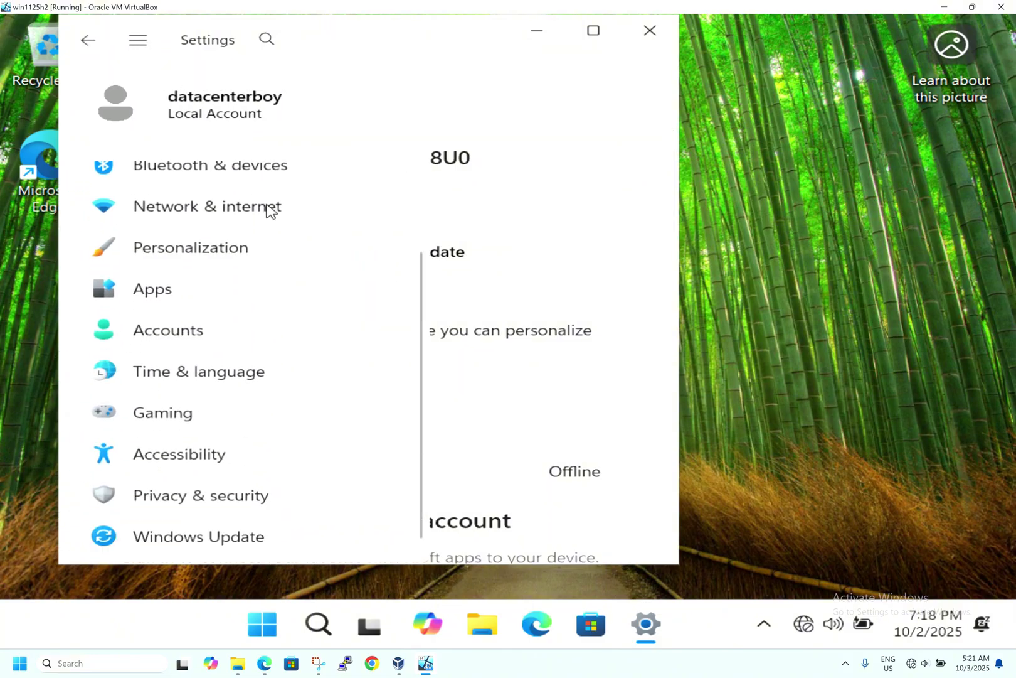
pyautogui.click(253, 500)
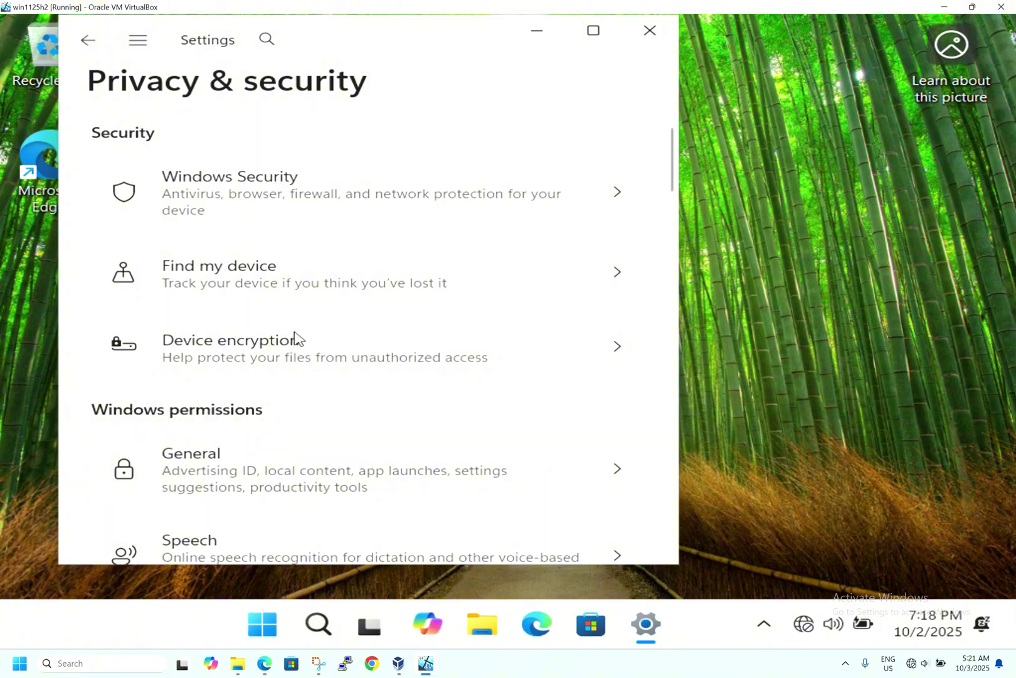
pyautogui.scroll(-4, 296, 339)
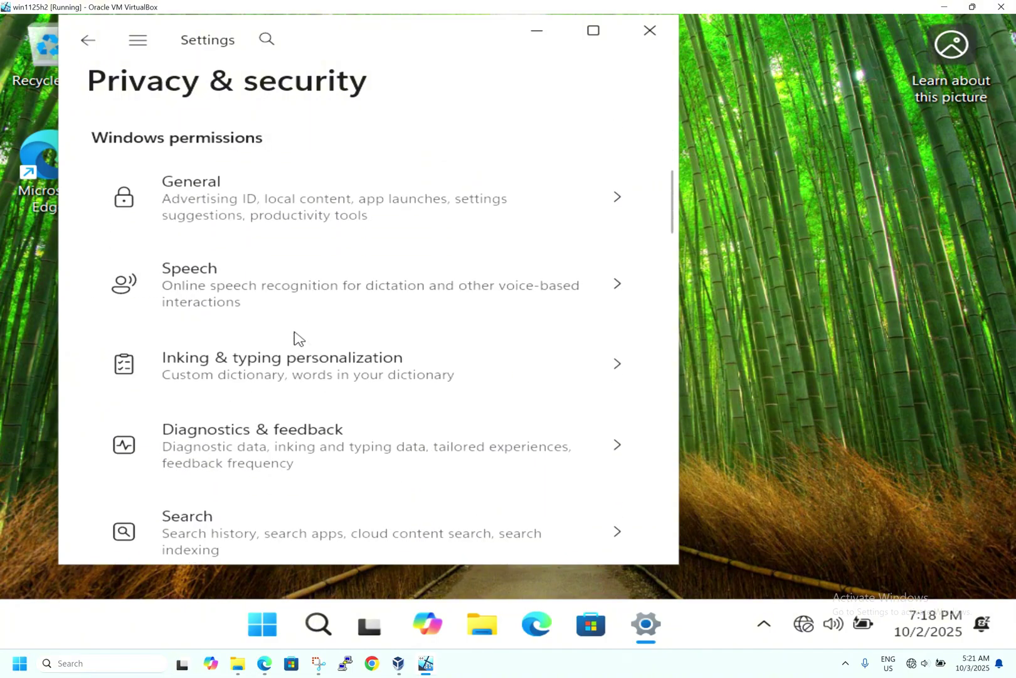
pyautogui.scroll(-2, 297, 338)
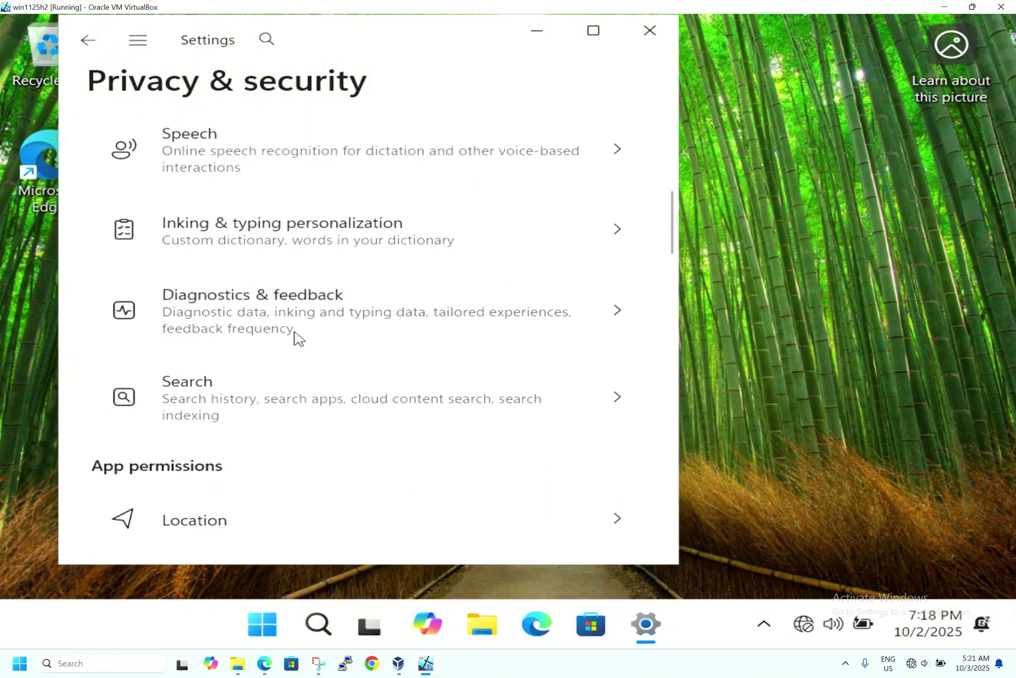
pyautogui.click(359, 173)
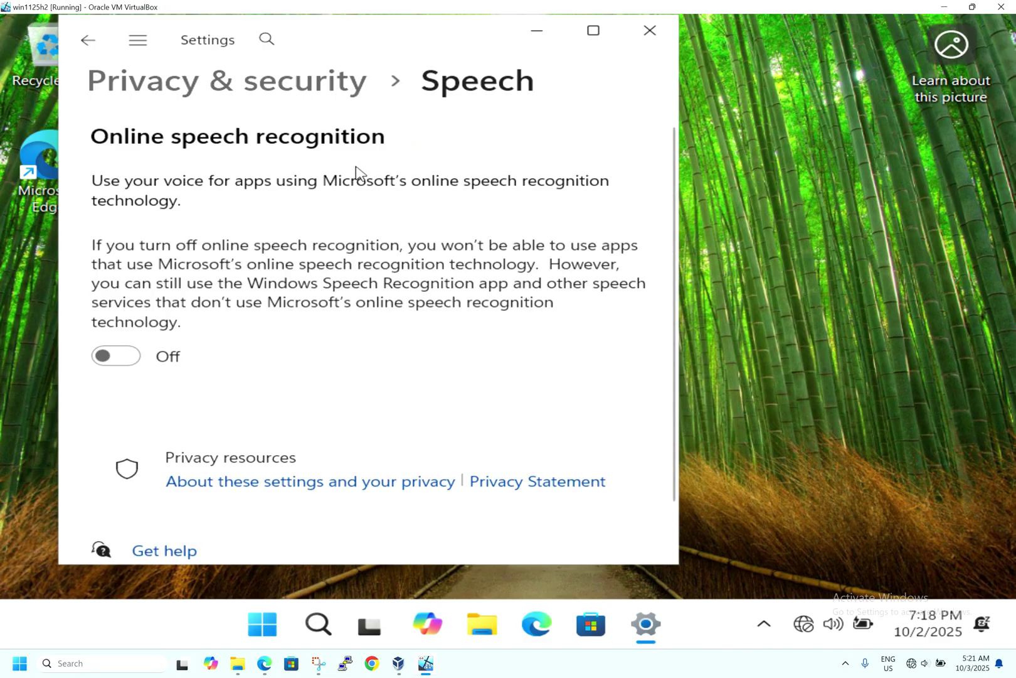
pyautogui.scroll(-1, 335, 302)
pyautogui.scroll(-1, 337, 302)
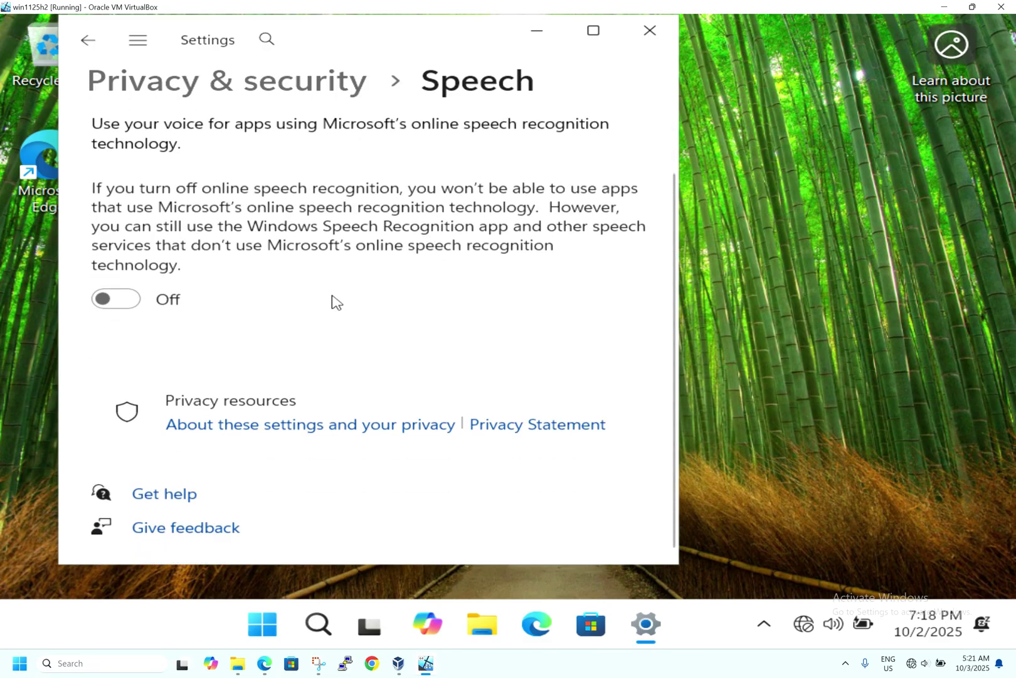
pyautogui.scroll(2, 337, 302)
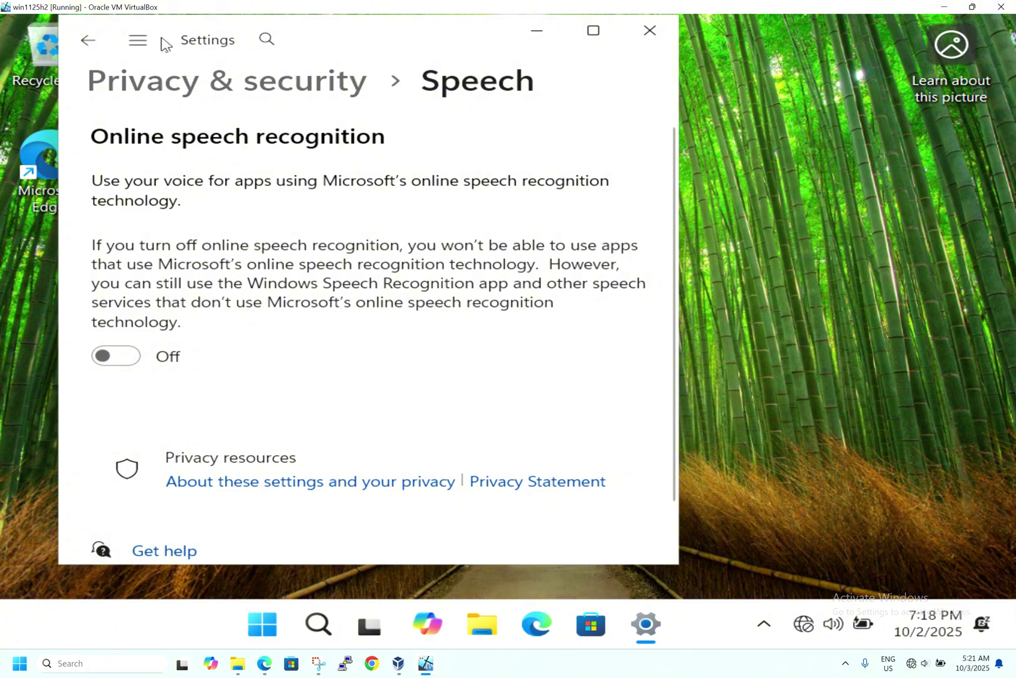
# Step: Review the Inking & typing personalization page, leaving the custom dictionary On, then close Settings
pyautogui.click(141, 40)
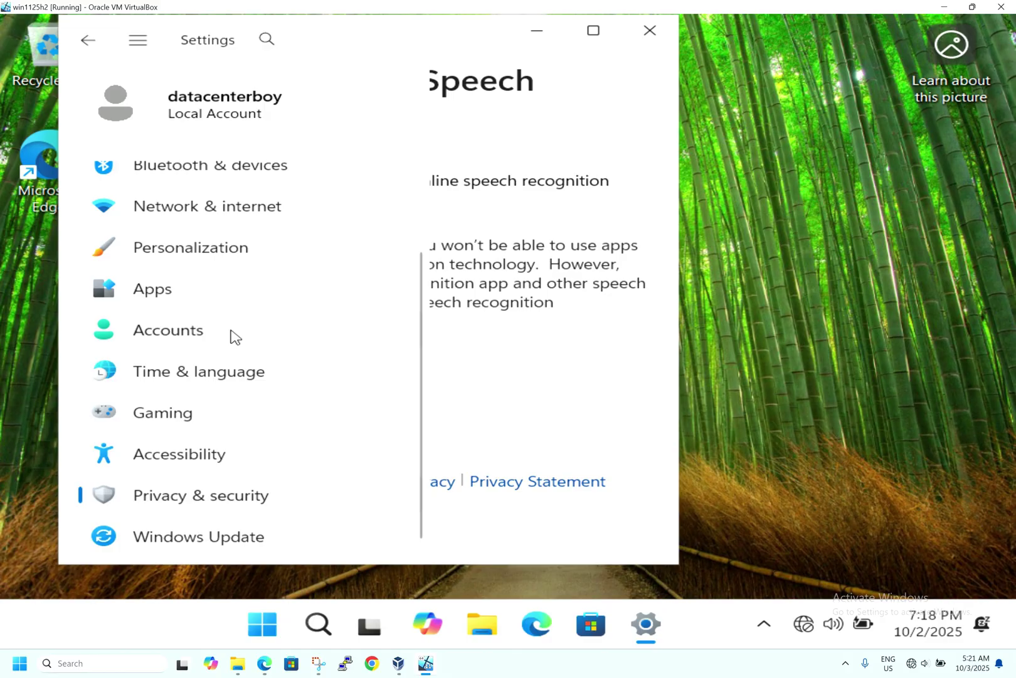
pyautogui.click(90, 41)
pyautogui.click(90, 40)
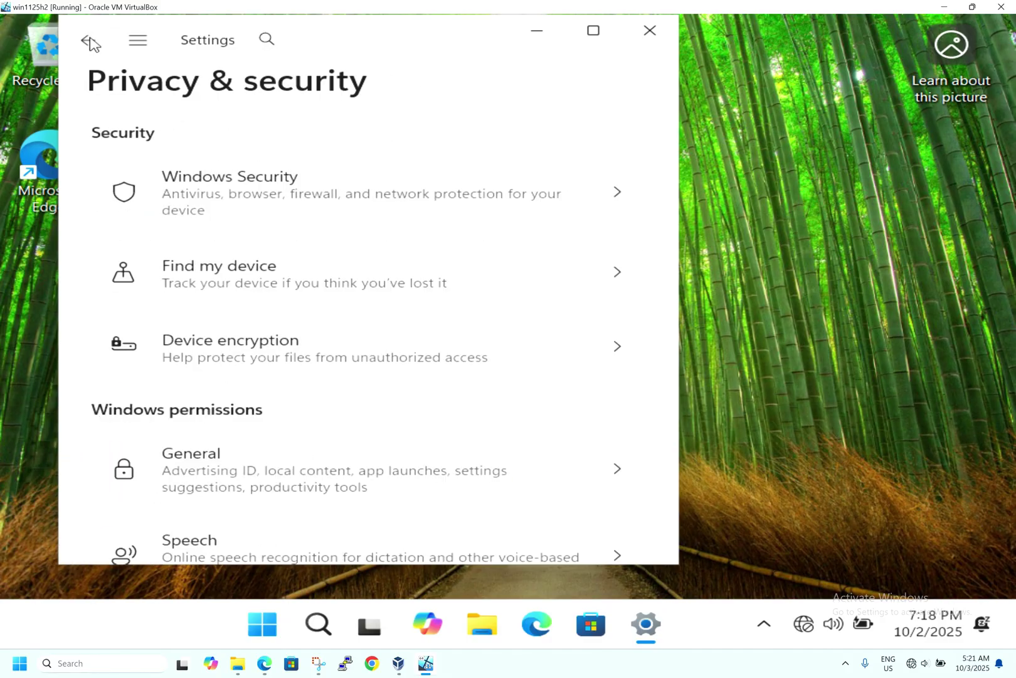
pyautogui.scroll(-3, 229, 262)
pyautogui.scroll(-1, 229, 262)
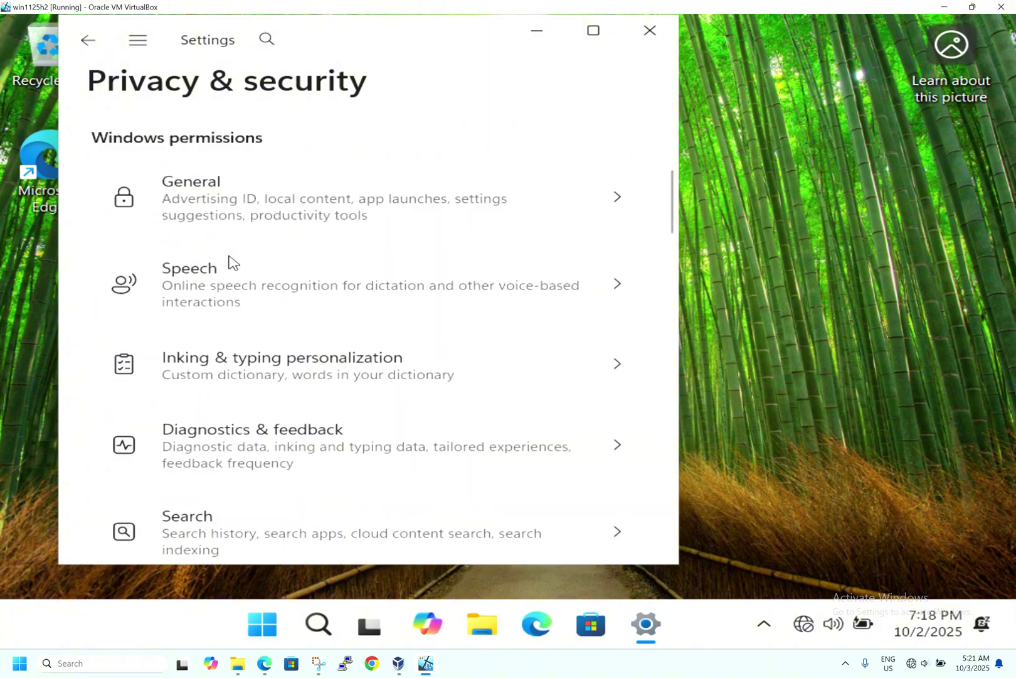
pyautogui.click(314, 363)
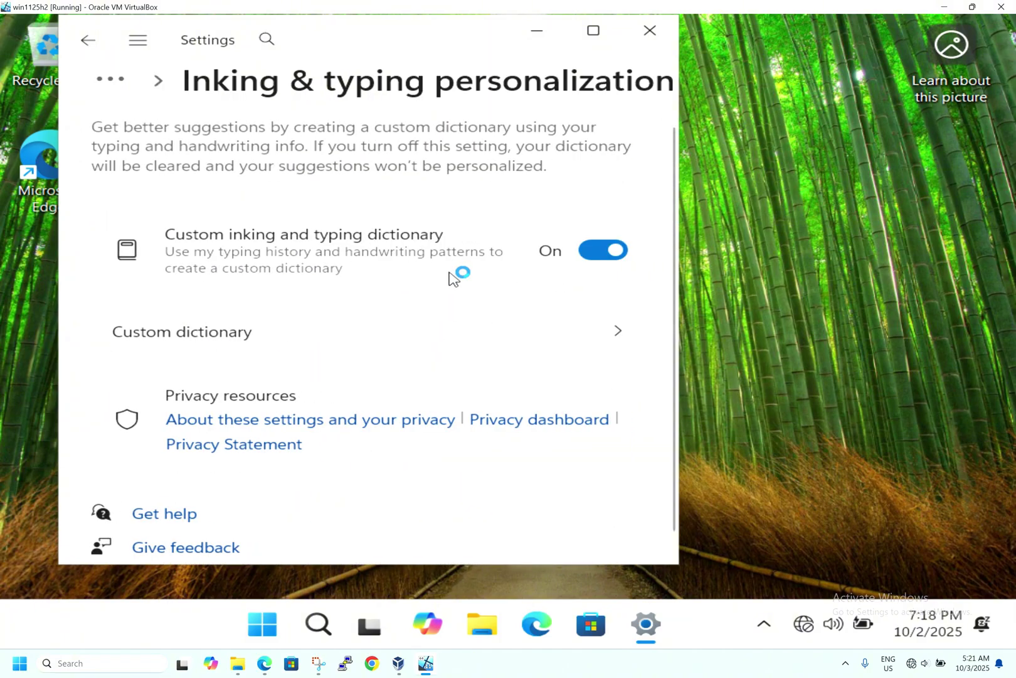
pyautogui.scroll(-1, 454, 278)
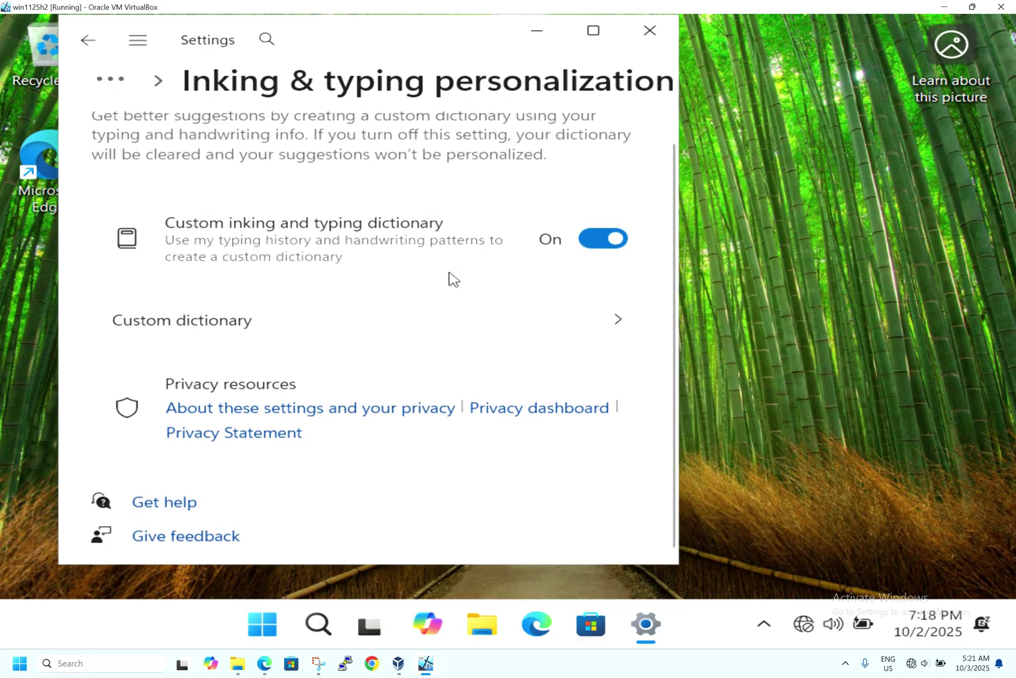
pyautogui.click(89, 42)
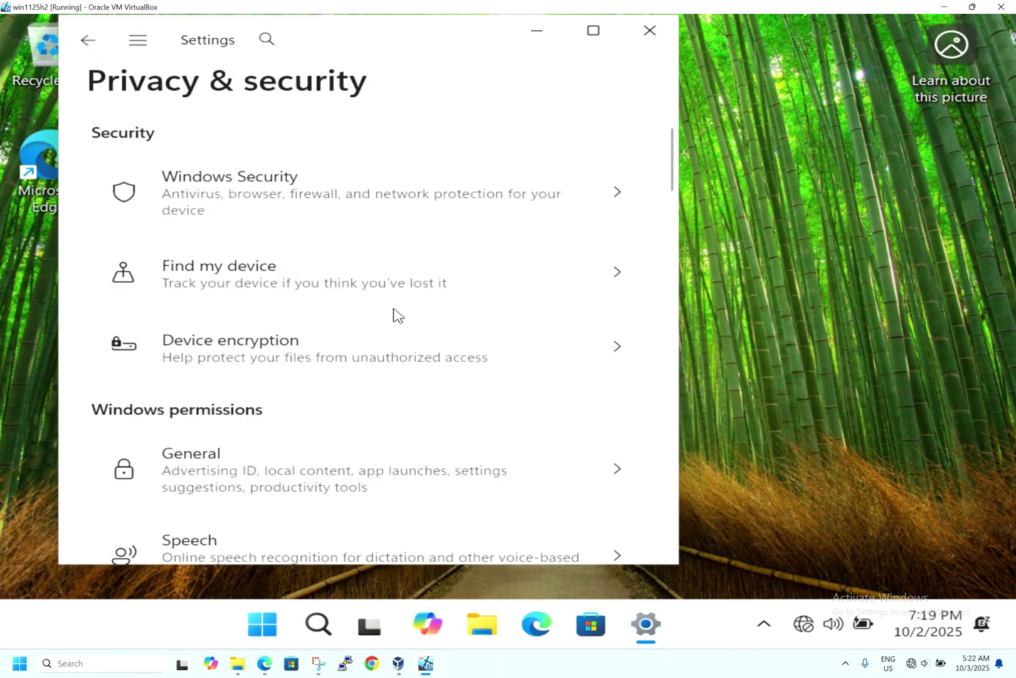
pyautogui.click(649, 31)
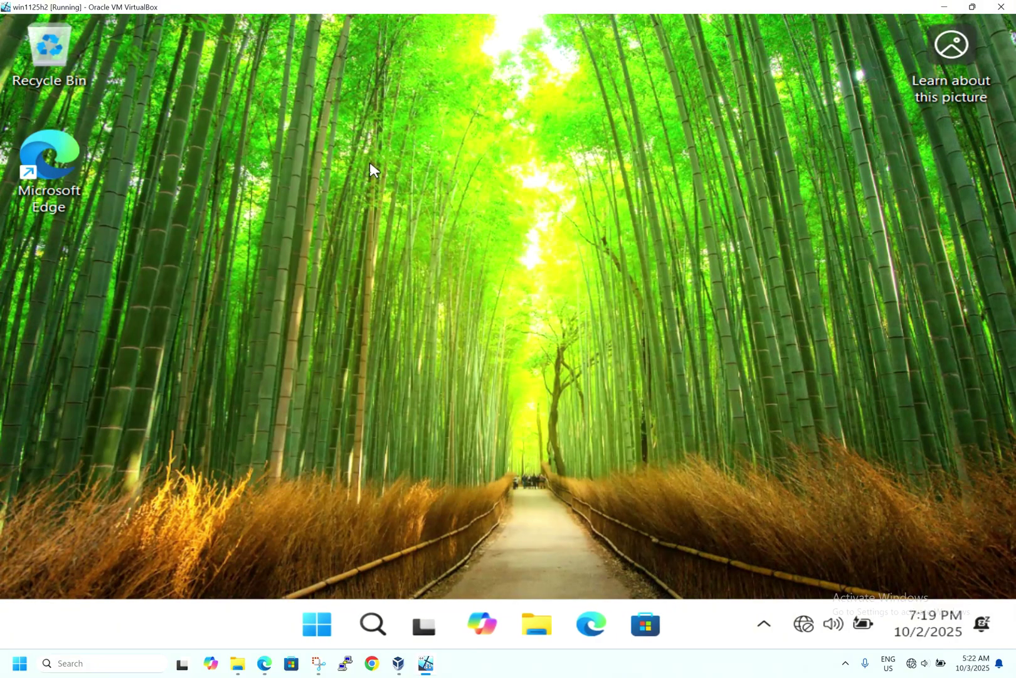